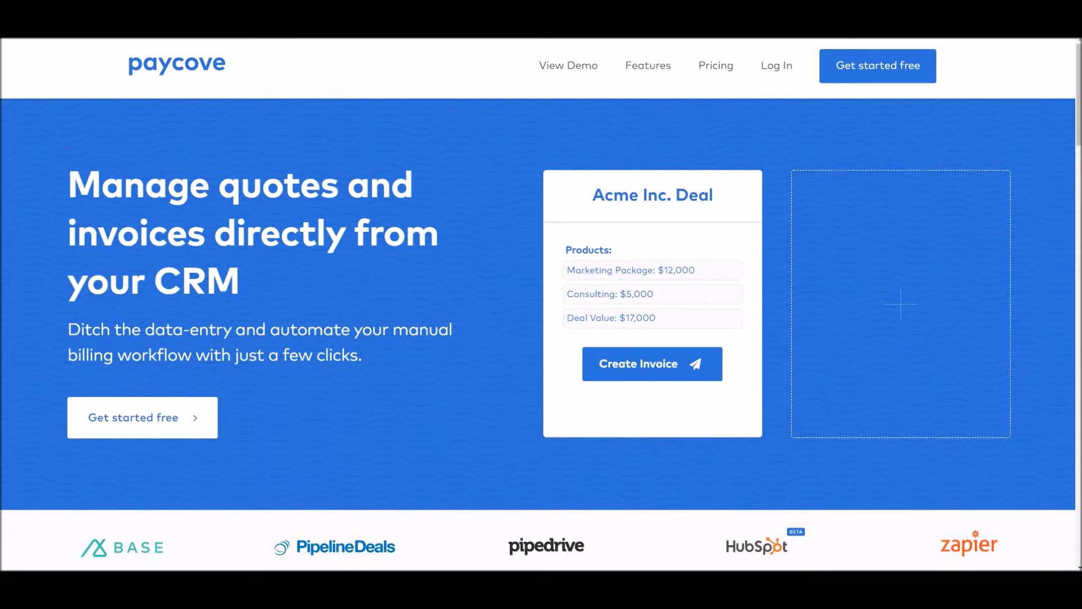
# Scroll the Paycove homepage from the hero down to the 'Better billing starts here' free-trial section and footer
pyautogui.scroll(-8, 856, 396)
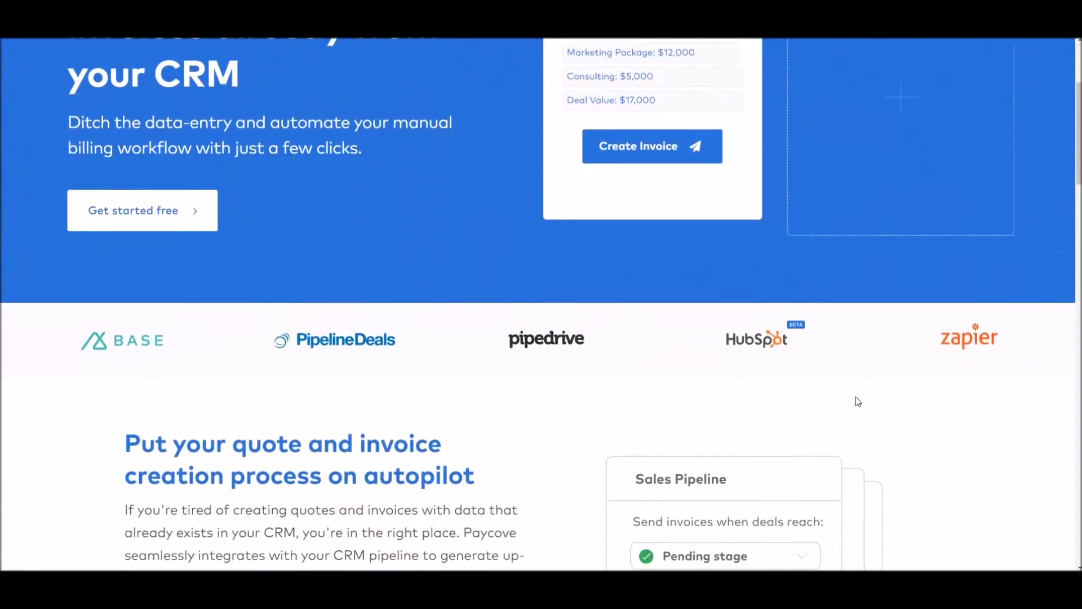
pyautogui.scroll(-7, 858, 401)
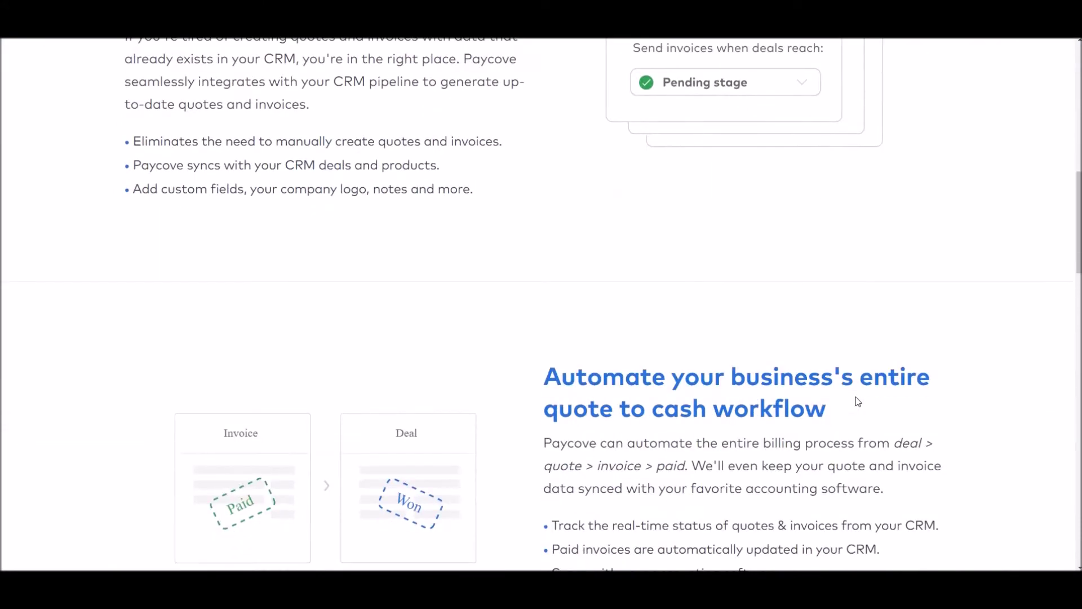
pyautogui.scroll(-8, 857, 402)
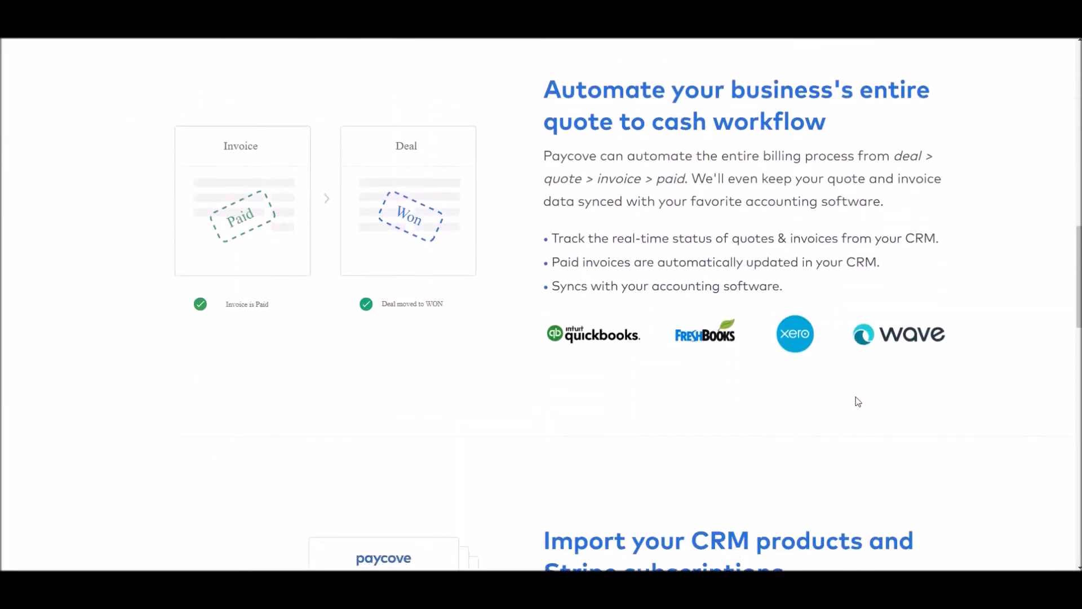
pyautogui.scroll(-8, 858, 402)
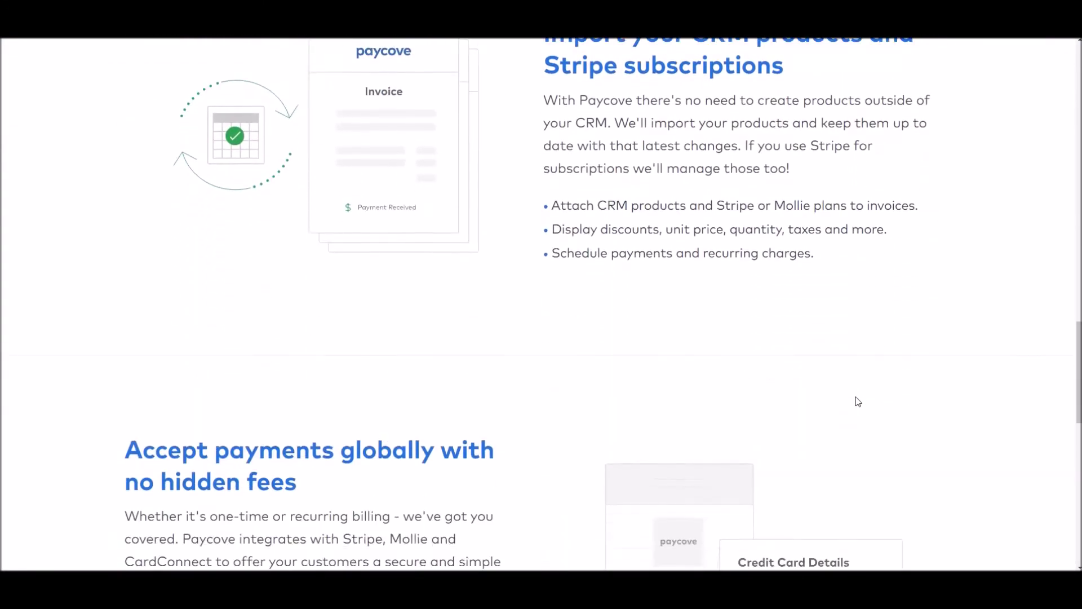
pyautogui.scroll(-6, 857, 402)
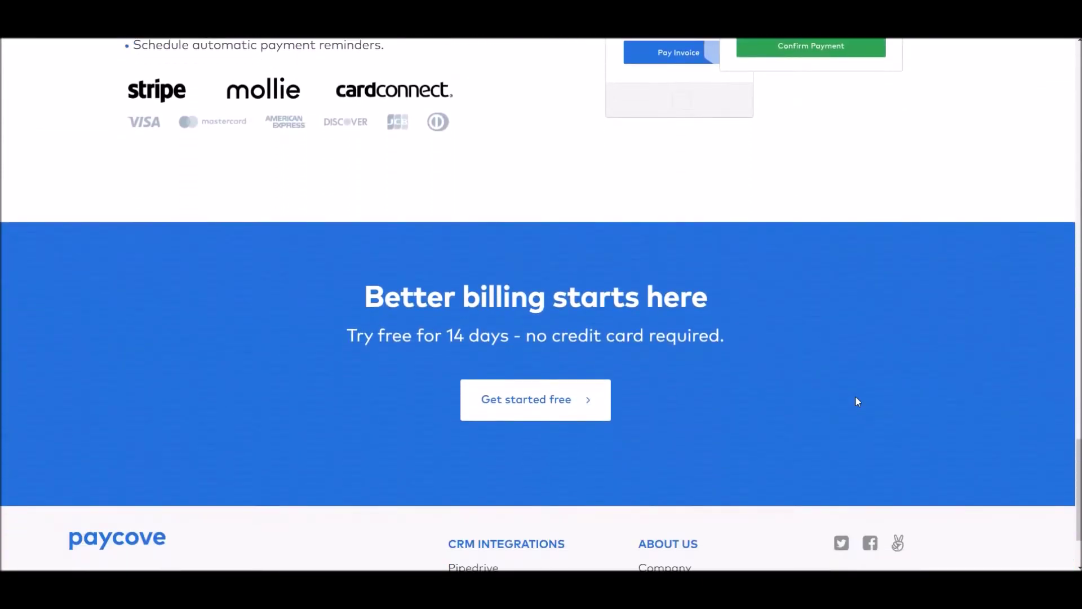
pyautogui.scroll(-3, 858, 401)
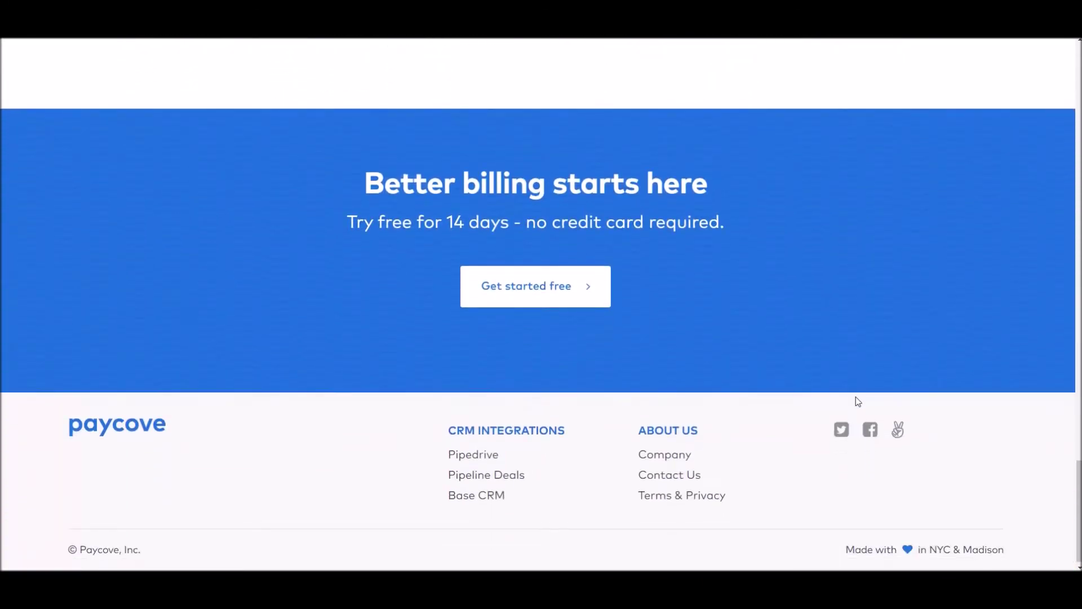
pyautogui.scroll(-1, 857, 402)
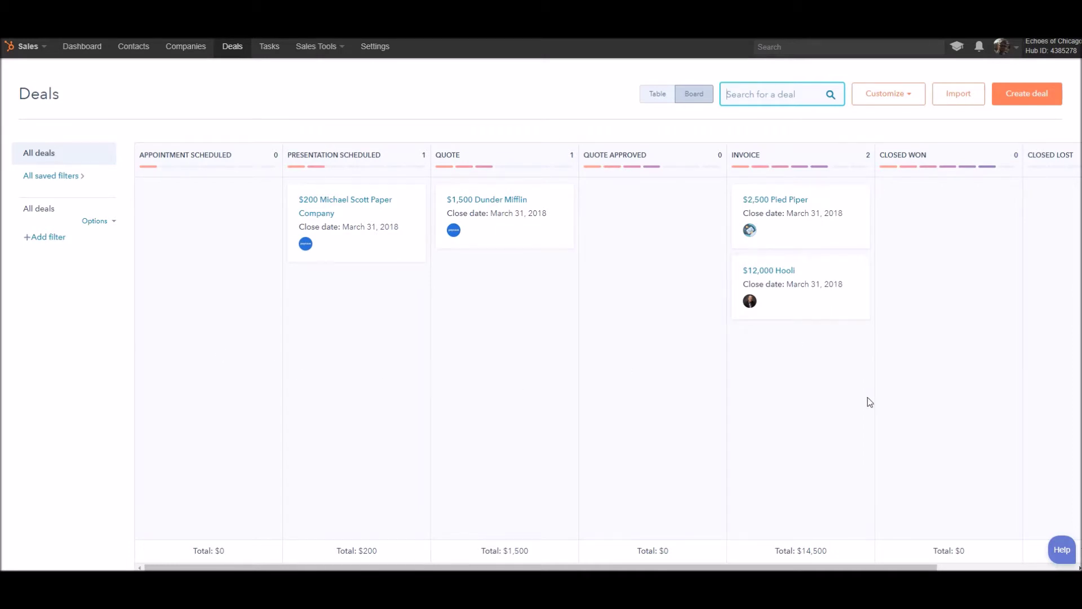
# Open the $12,000 Hooli deal card in the Invoice column
pyautogui.click(788, 272)
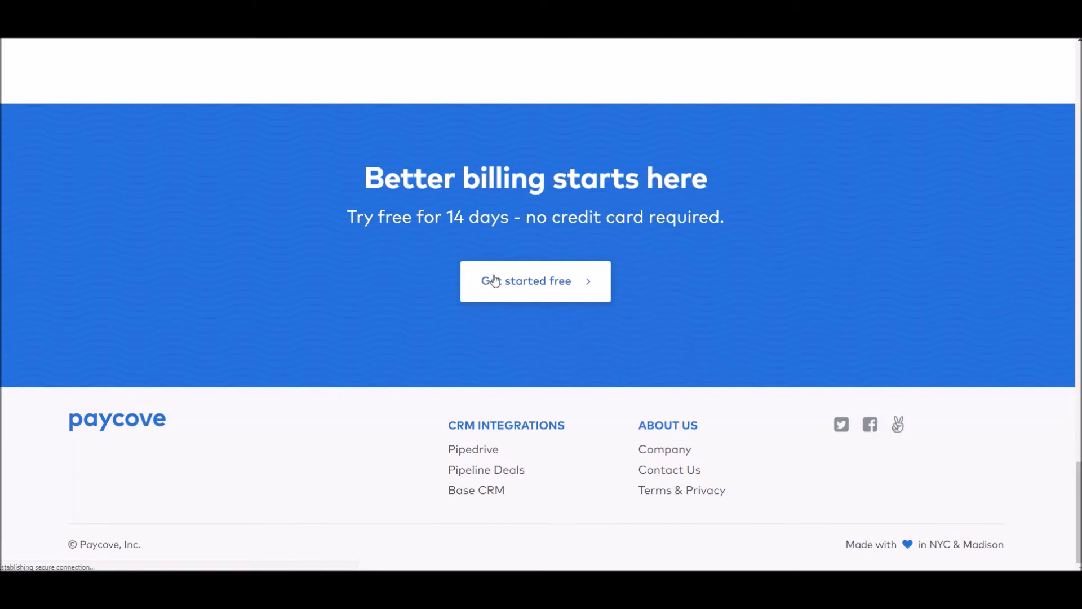
# Start a free Paycove trial with HubSpot as the CRM and grant Paycove access to the HubSpot account
pyautogui.click(488, 282)
pyautogui.click(241, 424)
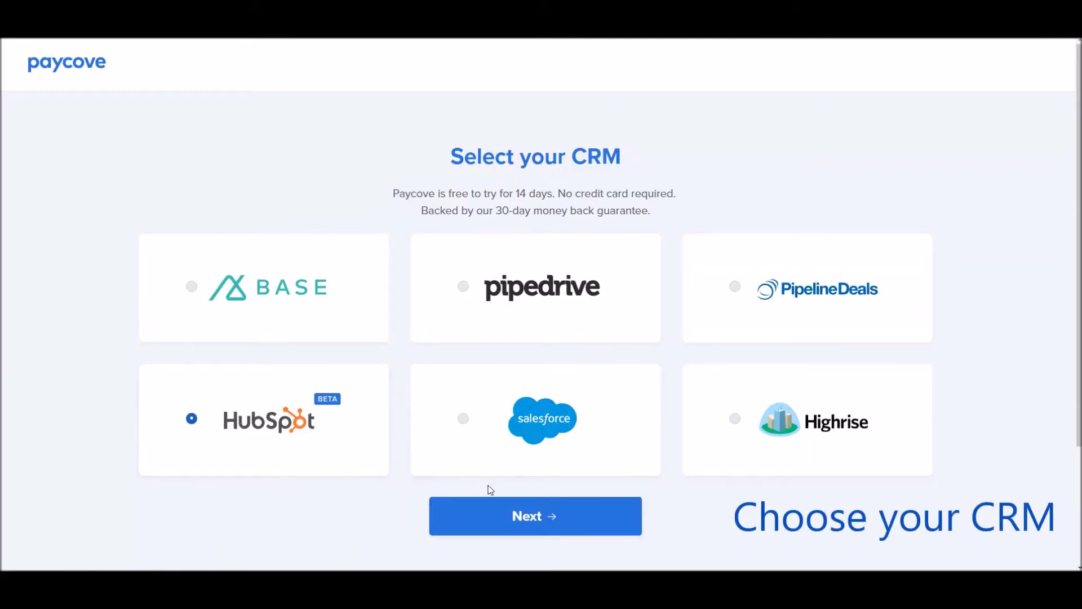
pyautogui.click(514, 512)
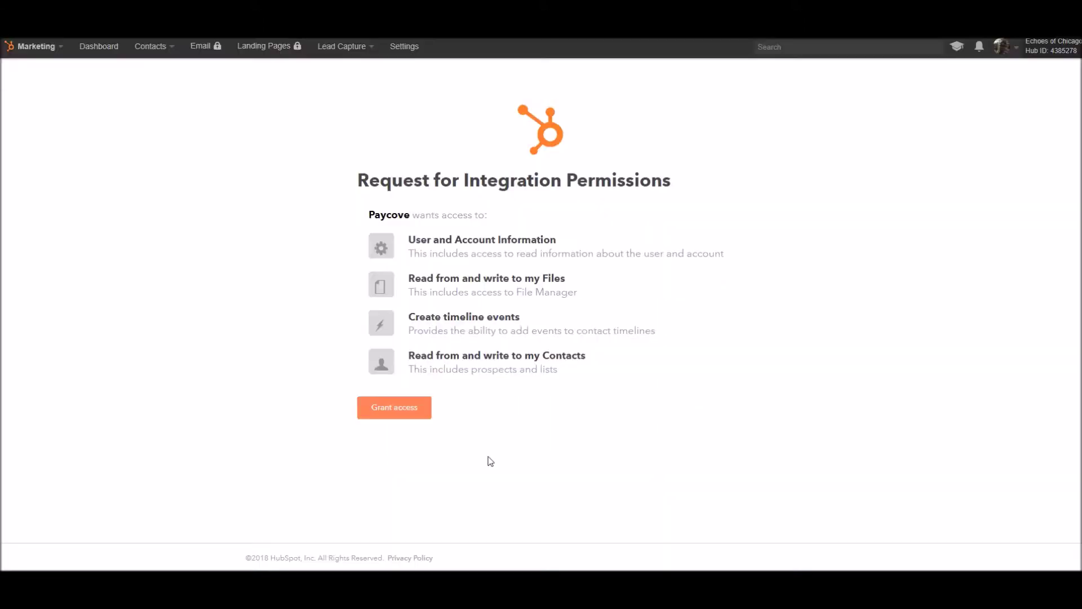
pyautogui.click(388, 404)
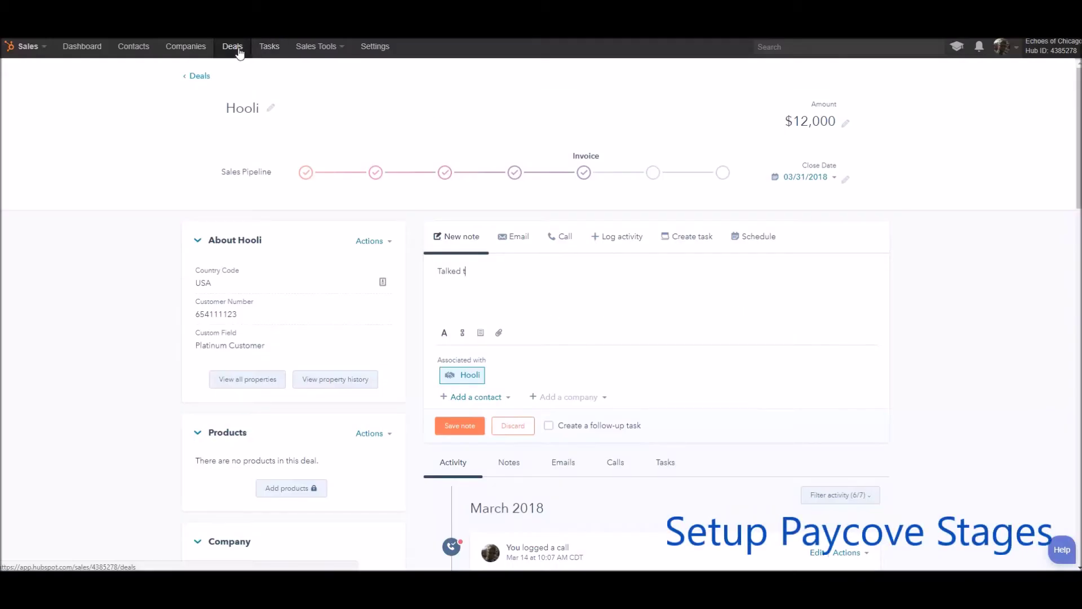
# Map the quote, invoice and paid-invoice stages to Quote, Invoice and Closed Won, and save them
pyautogui.click(239, 49)
pyautogui.click(476, 179)
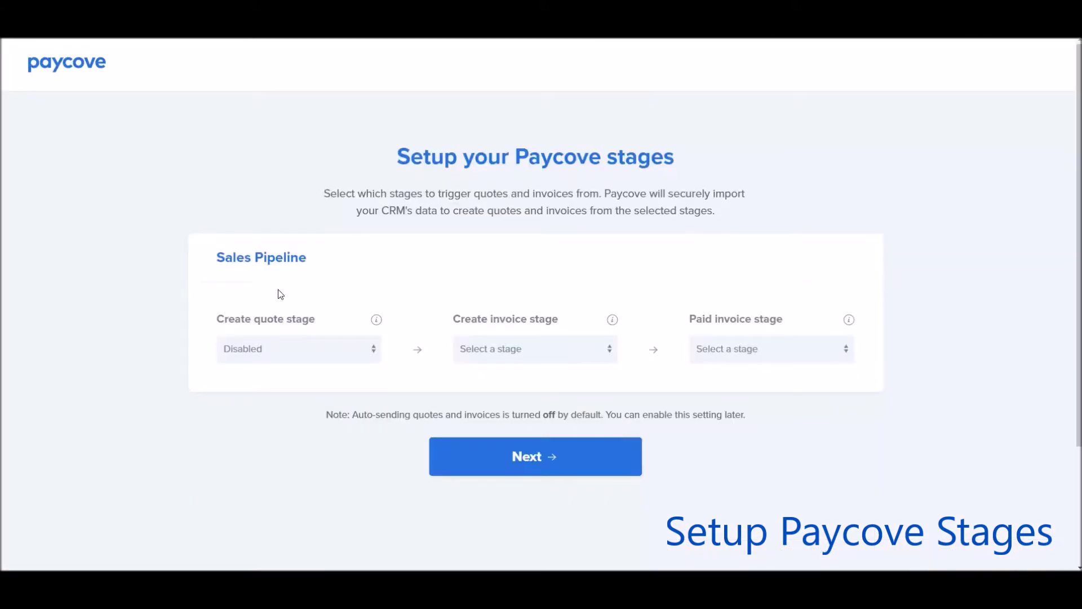
pyautogui.click(316, 349)
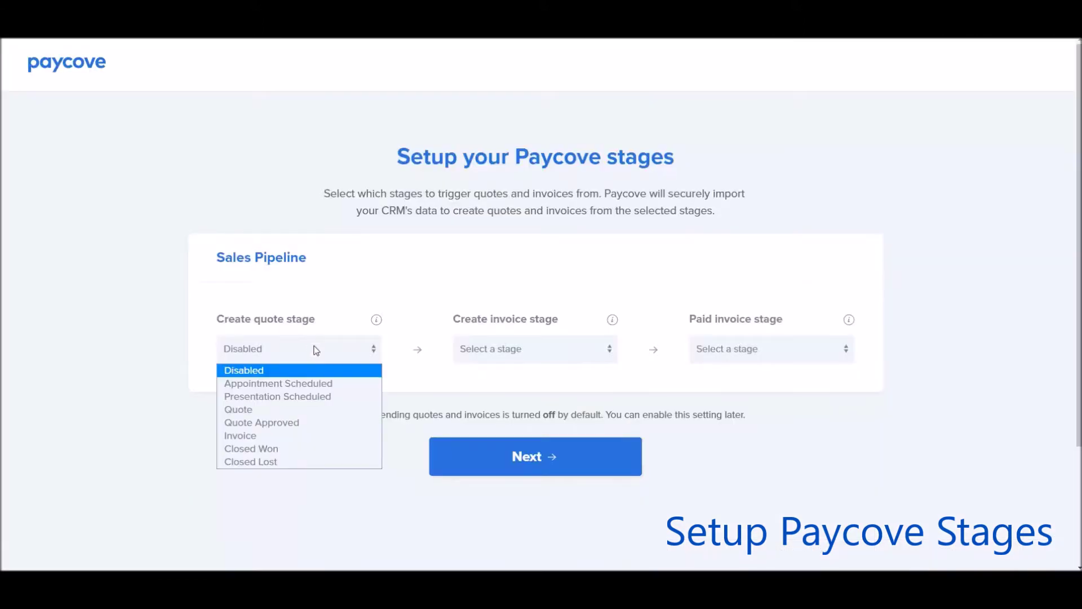
pyautogui.click(307, 409)
pyautogui.click(590, 345)
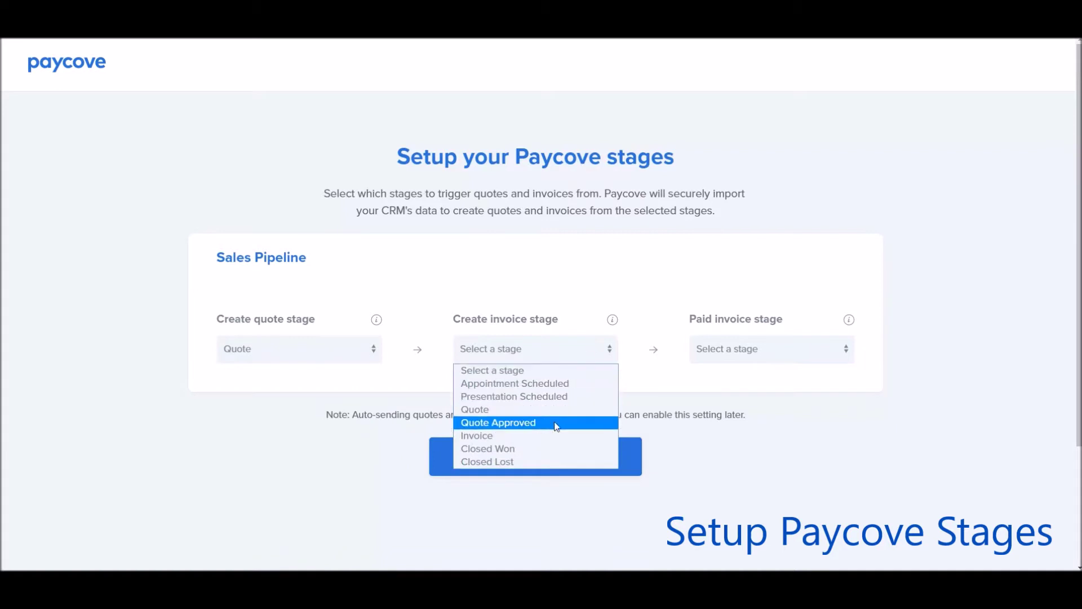
pyautogui.click(555, 435)
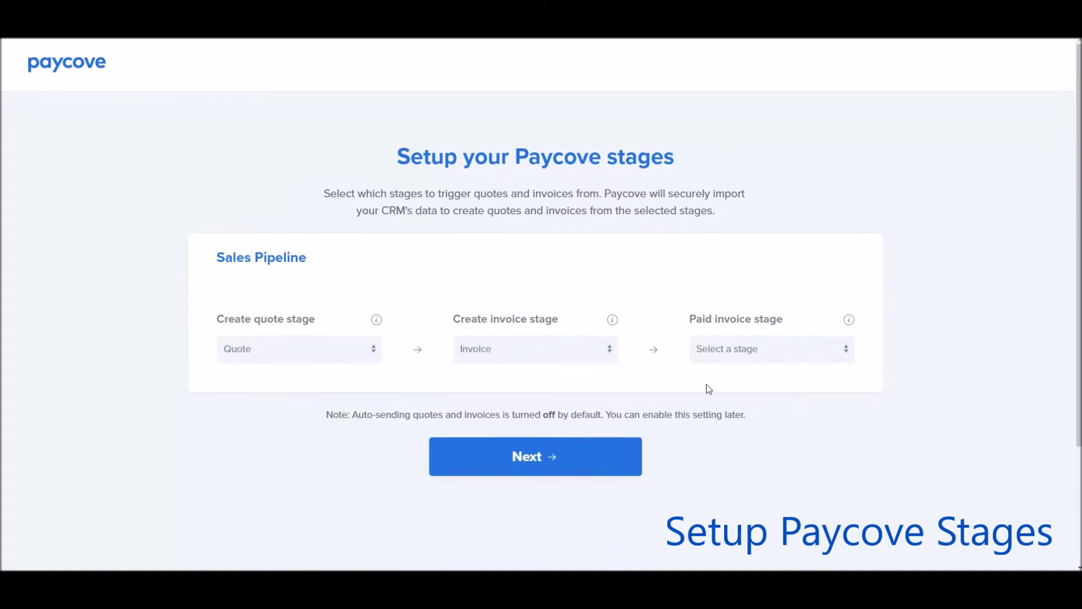
pyautogui.click(719, 355)
pyautogui.click(738, 448)
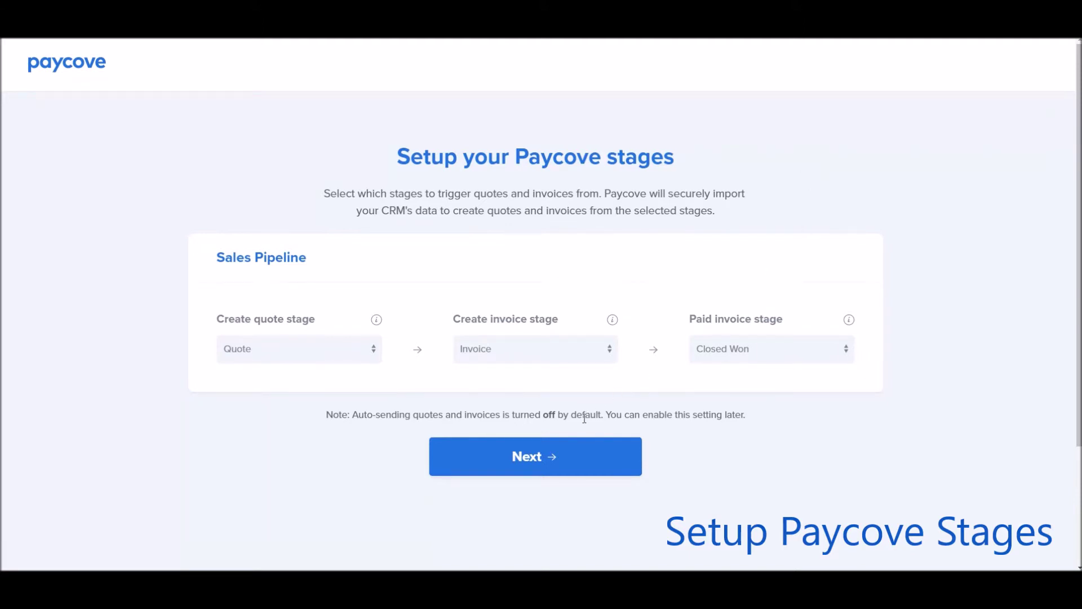
pyautogui.click(578, 449)
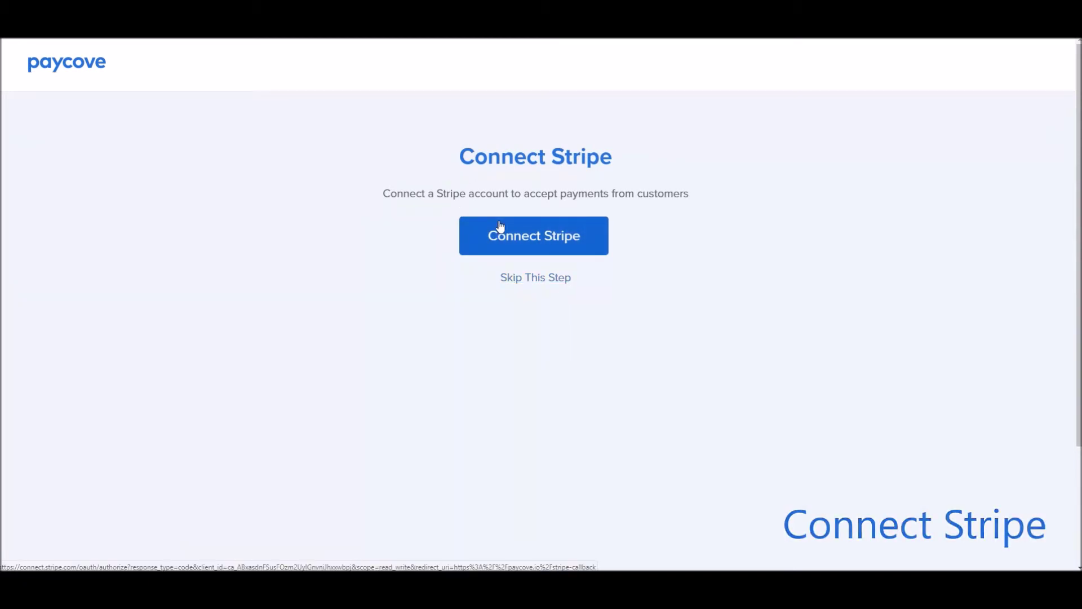
# Skip the Connect Stripe step
pyautogui.click(519, 277)
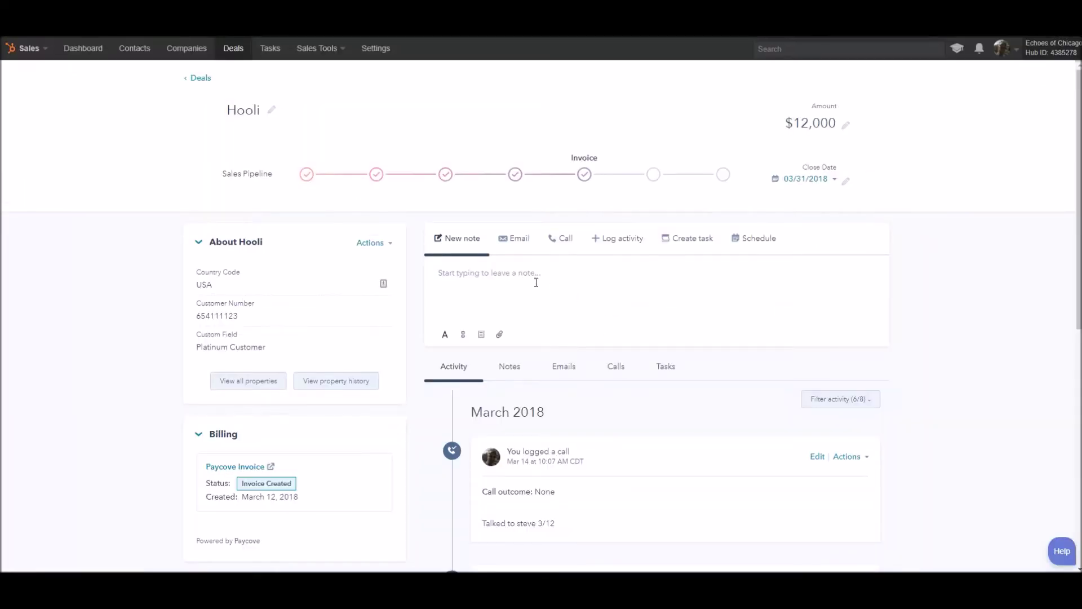
# Show Integrations/Paycove events in the Hooli deal timeline and select the invoice checkout link
pyautogui.scroll(-1, 536, 282)
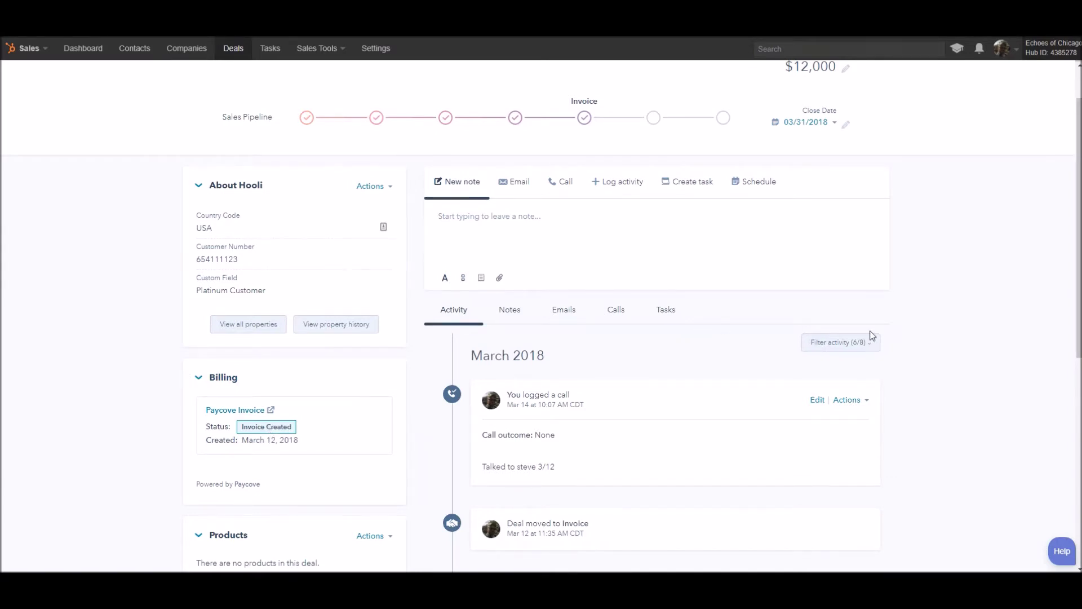
pyautogui.click(852, 343)
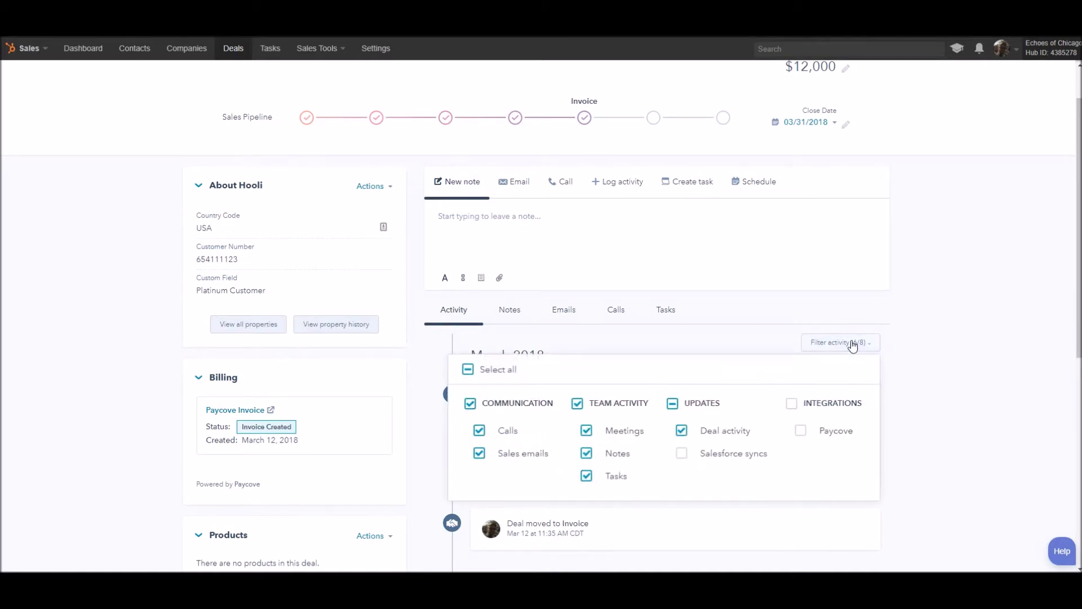
pyautogui.click(791, 404)
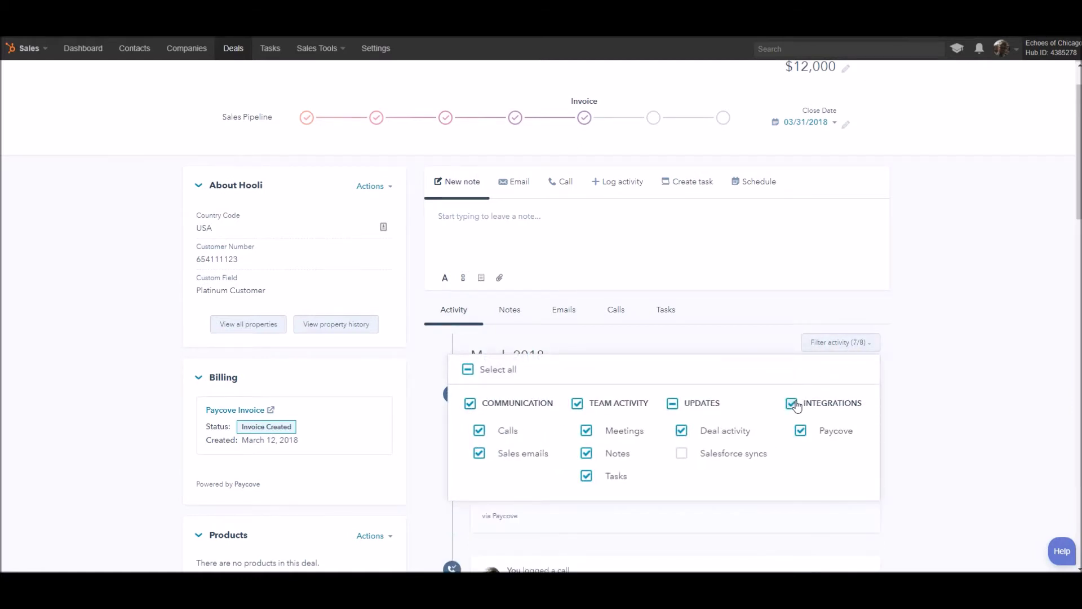
pyautogui.click(741, 310)
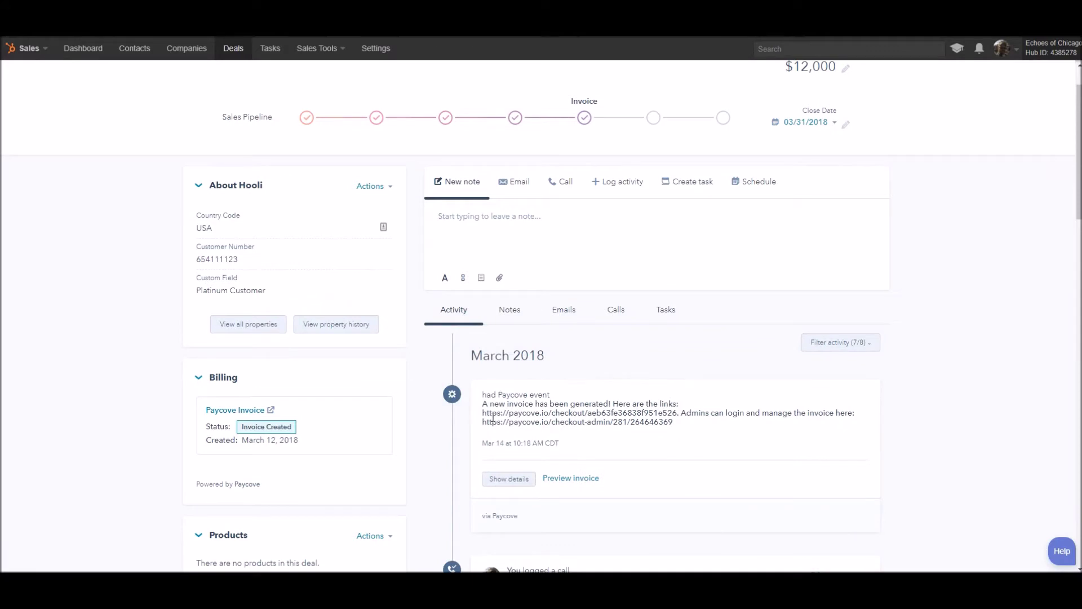
pyautogui.moveTo(483, 412); pyautogui.dragTo(677, 413)
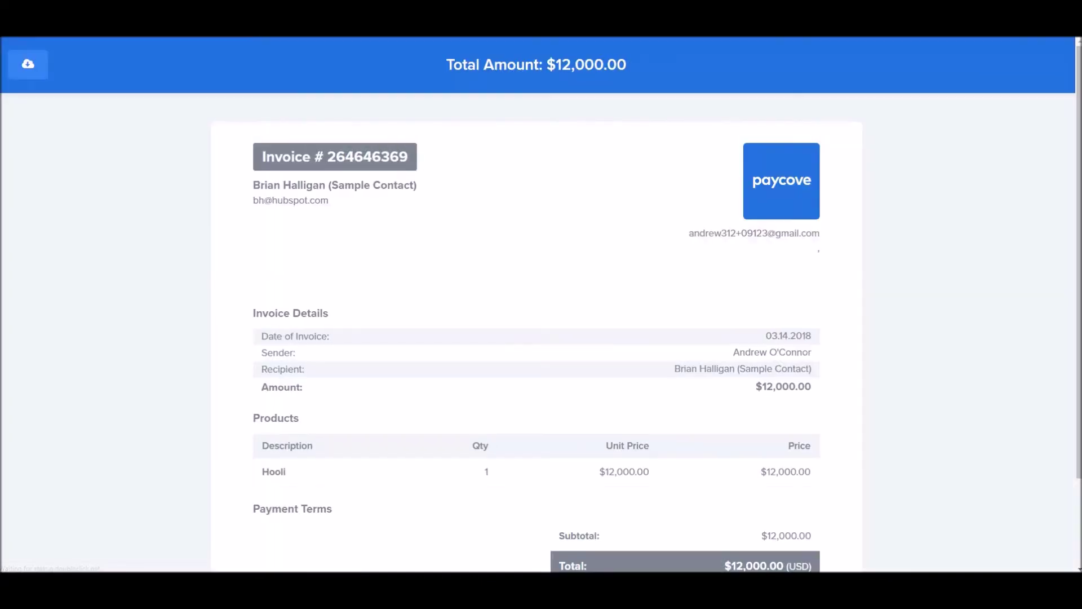
# Load the $12,000 Hooli invoice checkout page from the copied link
pyautogui.hotkey('ctrl', 'w')
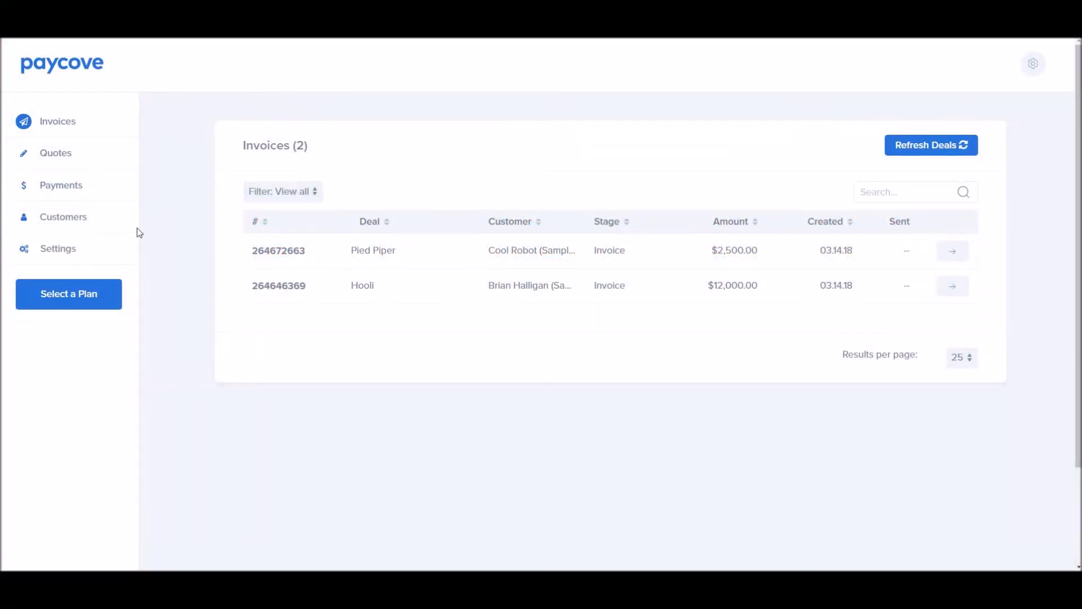
# Open Business Details and review the company, contact, invoice numbering and invoice text fields
pyautogui.moveTo(107, 251)
pyautogui.click(74, 307)
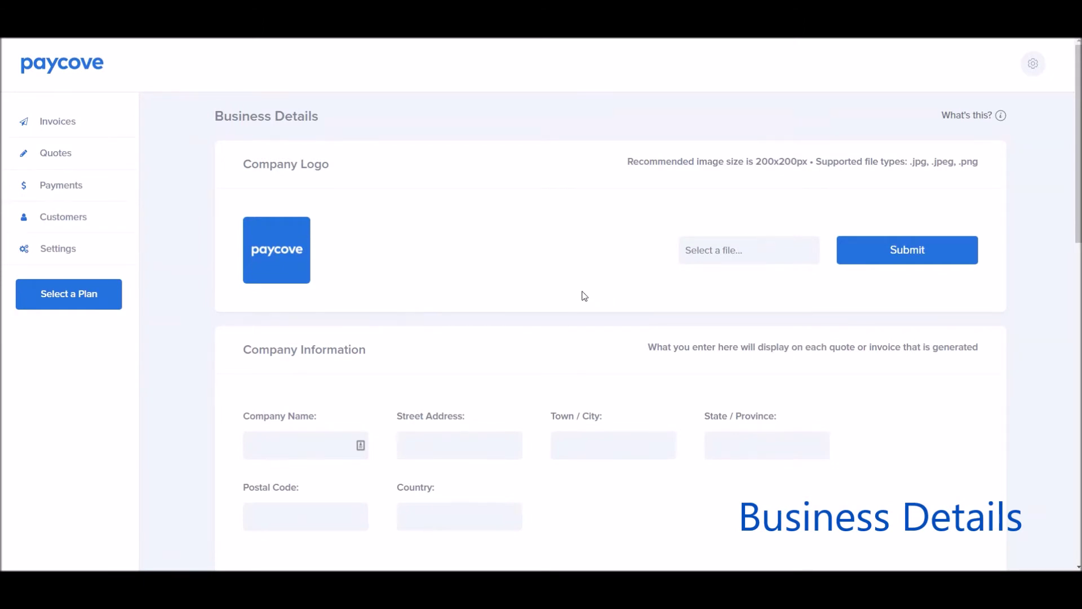
pyautogui.scroll(-5, 583, 294)
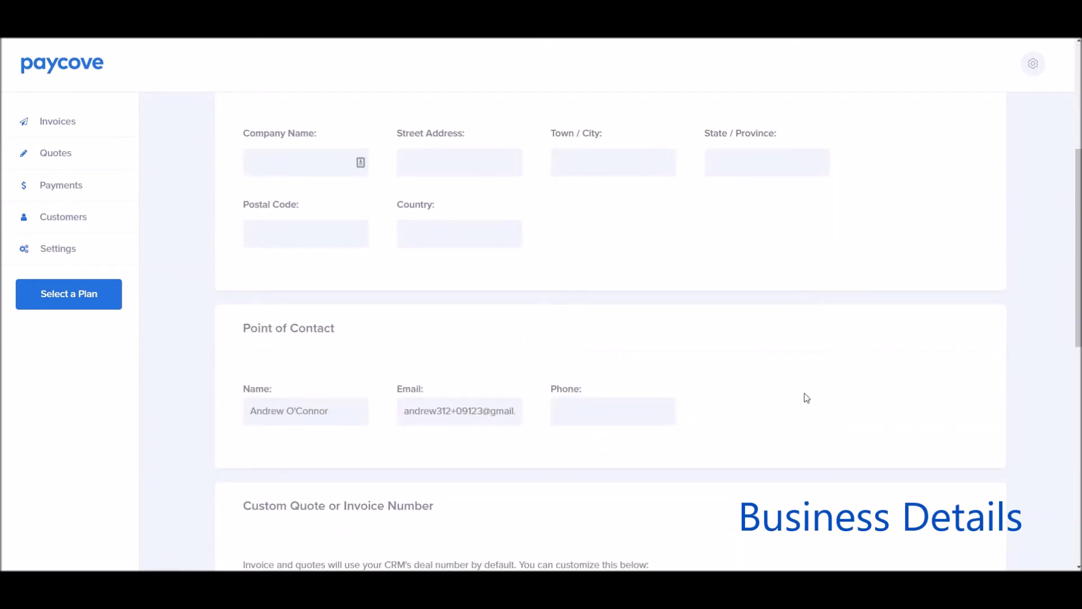
pyautogui.scroll(-4, 722, 307)
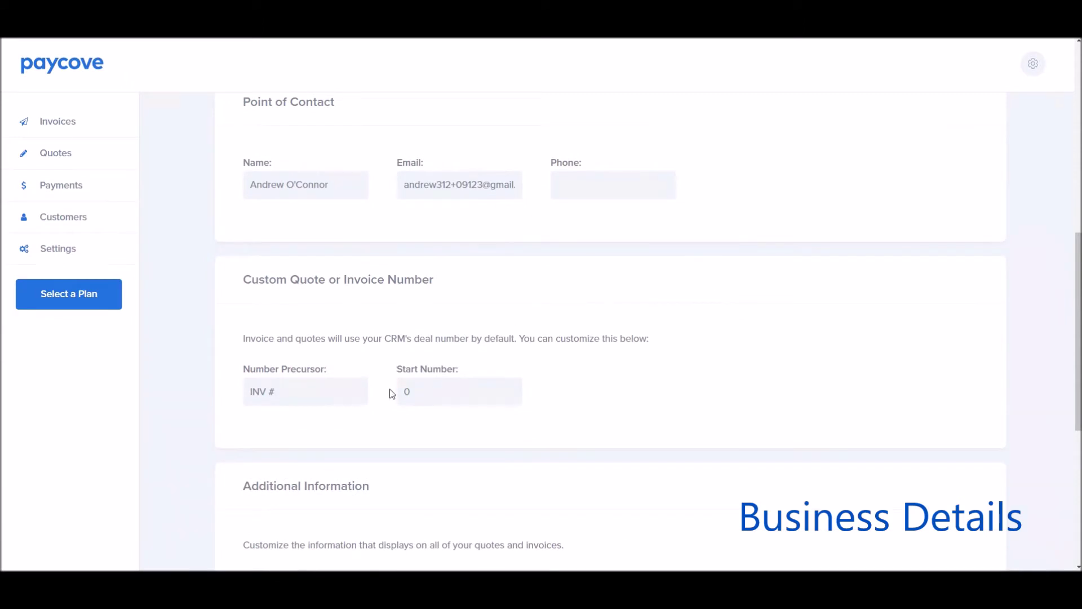
pyautogui.moveTo(512, 397)
pyautogui.scroll(-6, 486, 381)
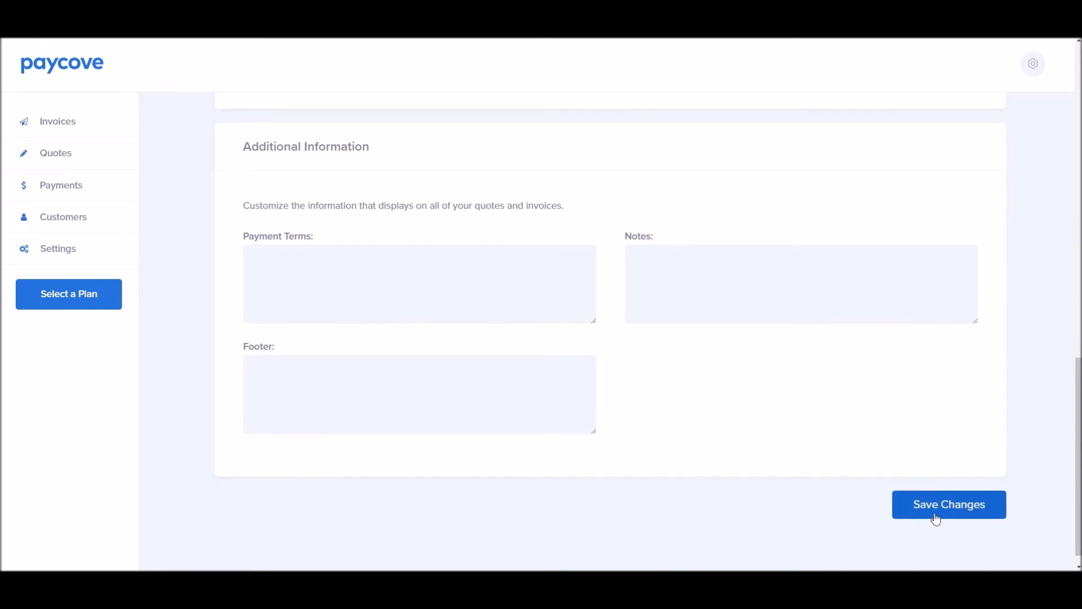
pyautogui.click(4, 260)
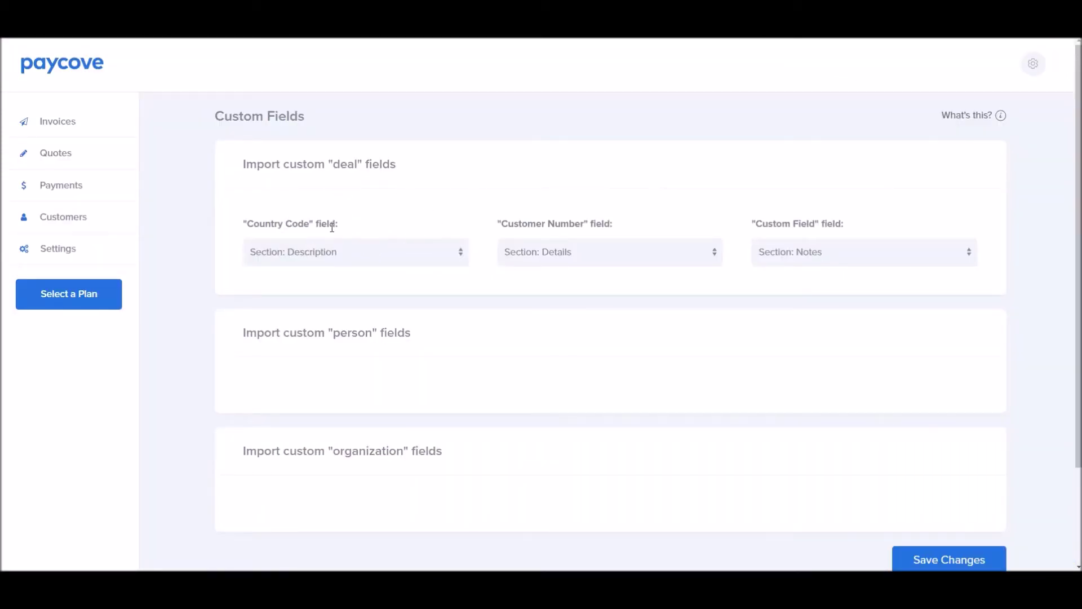
# Map Country Code to Details, Customer Number to Description, keep Custom Field in Notes, and save
pyautogui.click(338, 254)
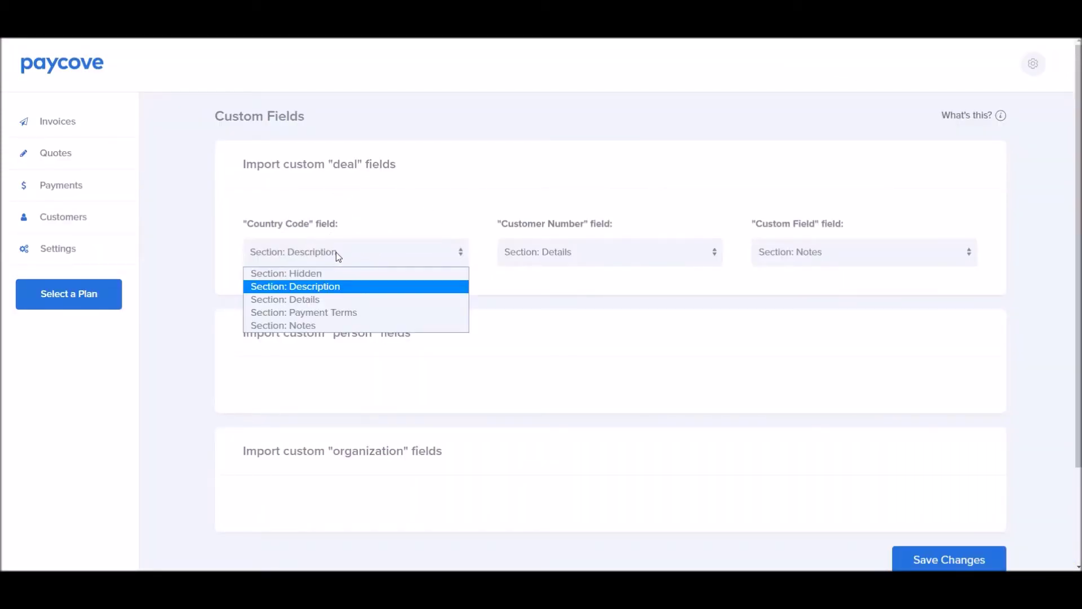
pyautogui.click(333, 299)
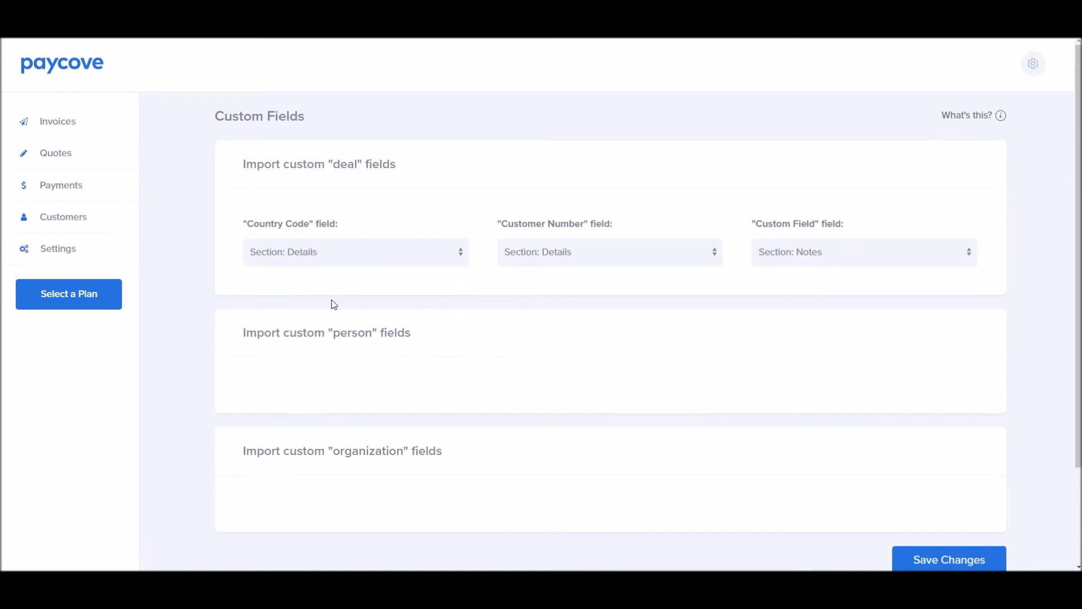
pyautogui.click(568, 248)
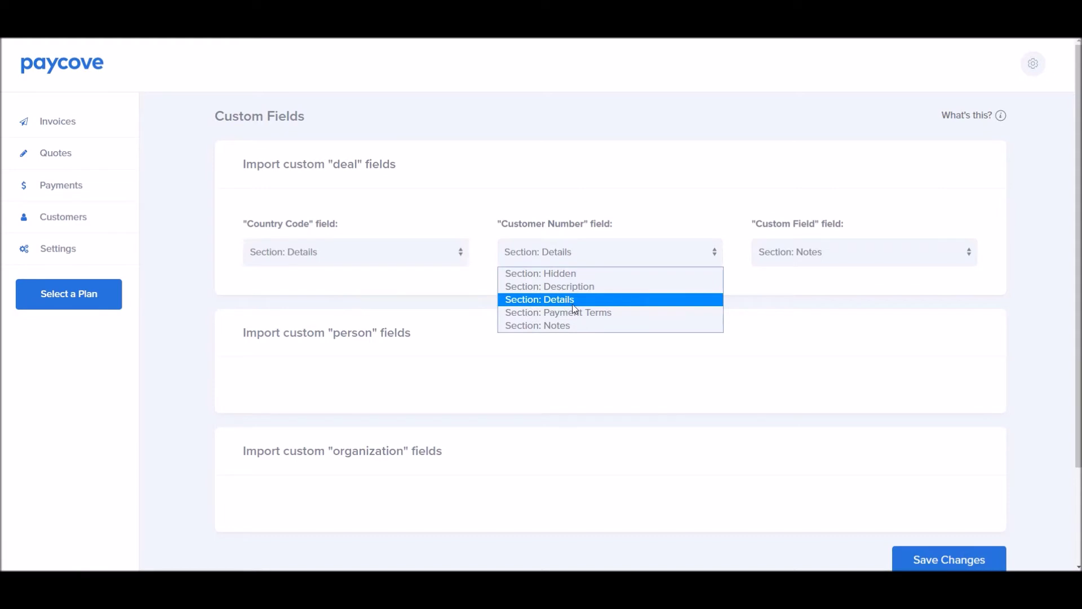
pyautogui.click(572, 286)
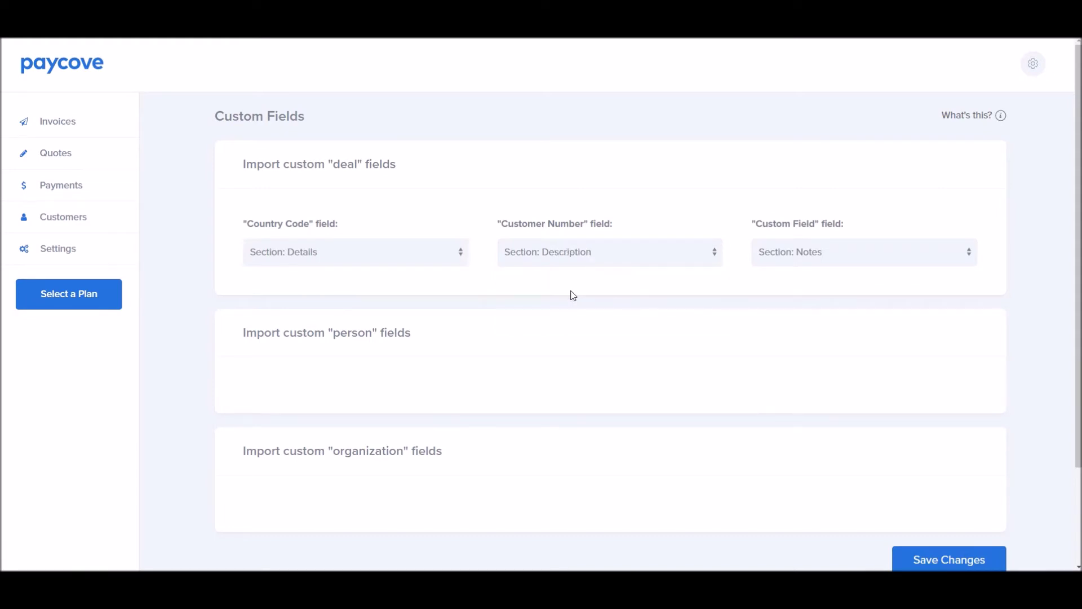
pyautogui.click(806, 251)
pyautogui.click(830, 325)
pyautogui.scroll(-3, 839, 337)
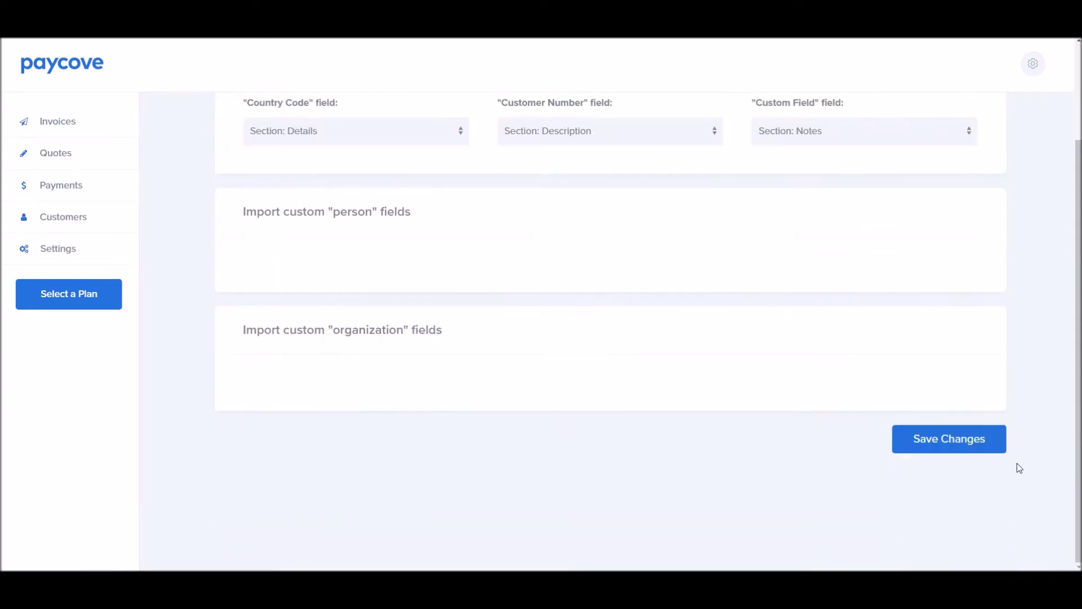
pyautogui.click(942, 439)
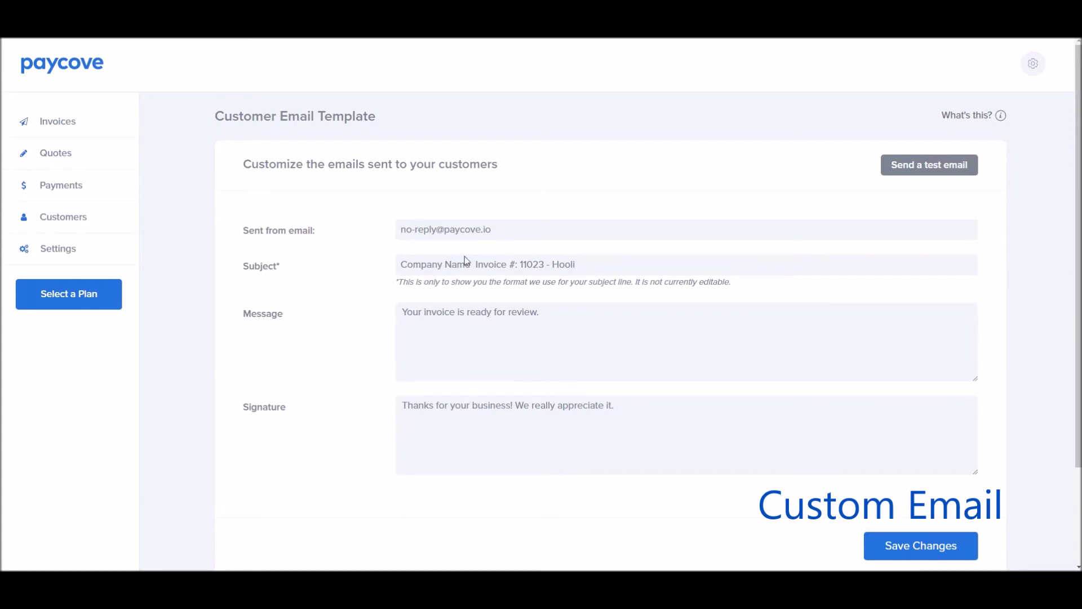
# Scroll through the customer email template, then open the Reminders email settings
pyautogui.scroll(-3, 479, 288)
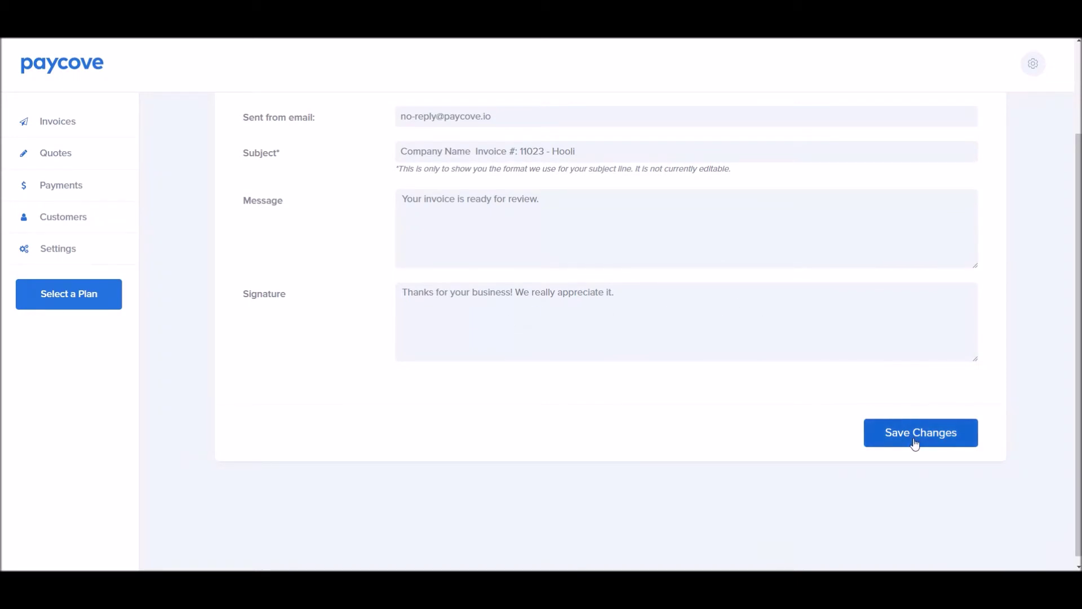
pyautogui.click(80, 249)
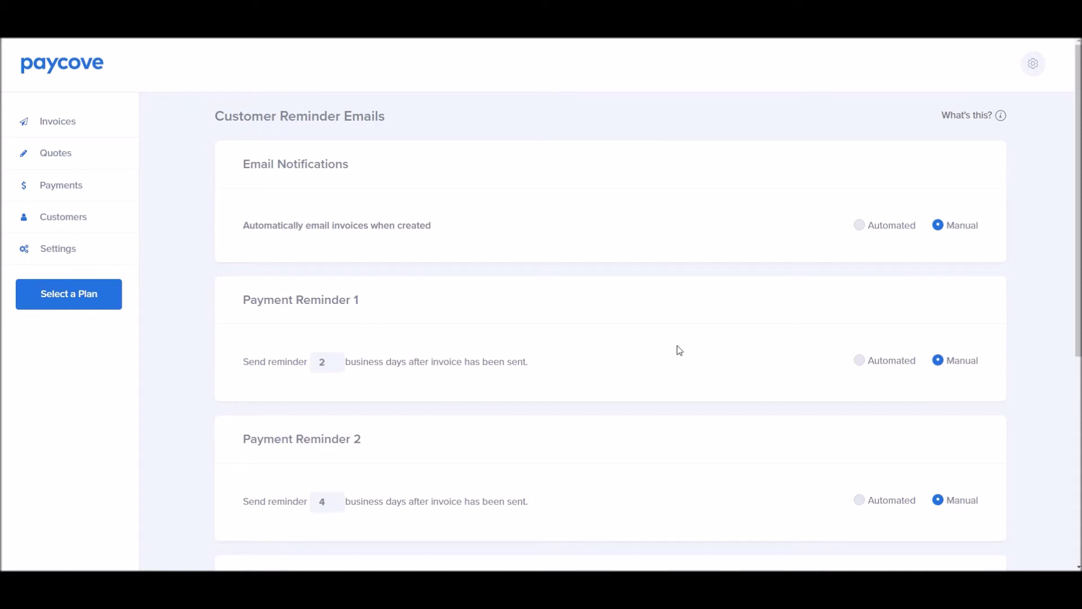
pyautogui.scroll(-3, 655, 338)
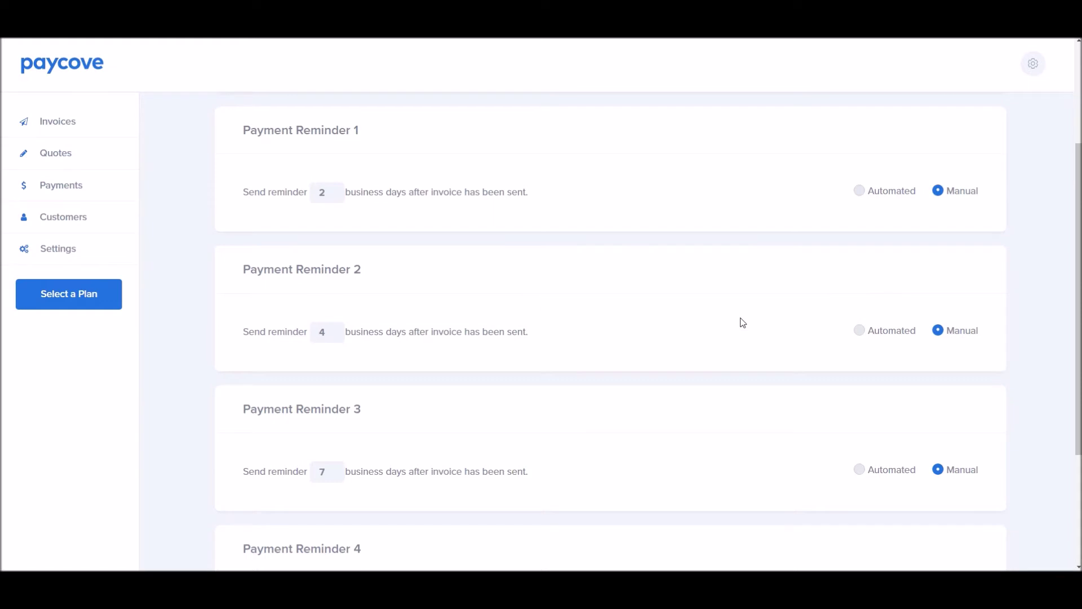
pyautogui.scroll(-3, 886, 381)
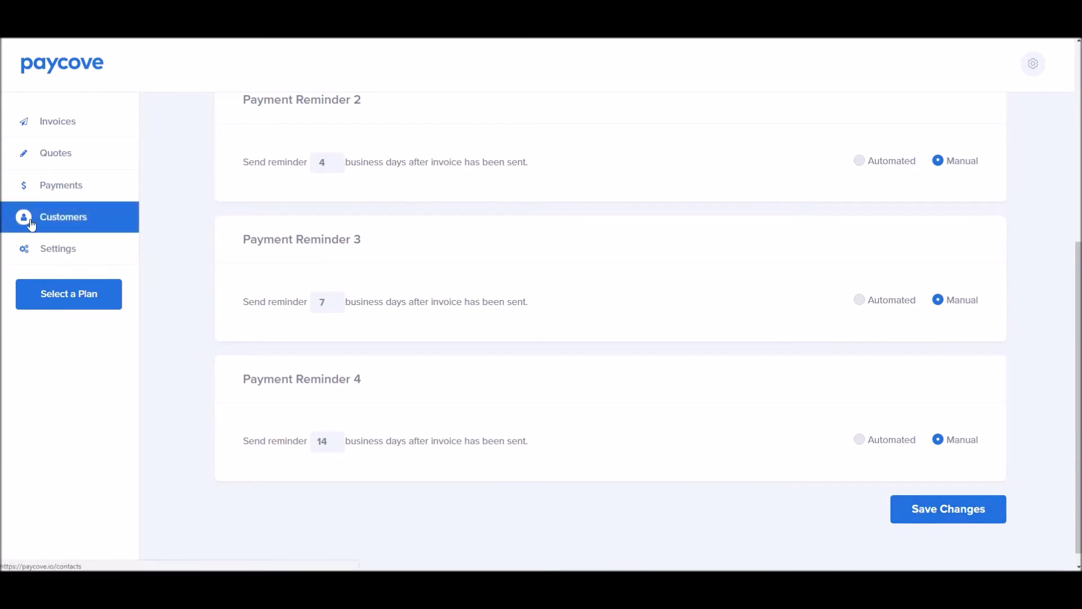
pyautogui.moveTo(51, 248)
pyautogui.scroll(-2, 47, 348)
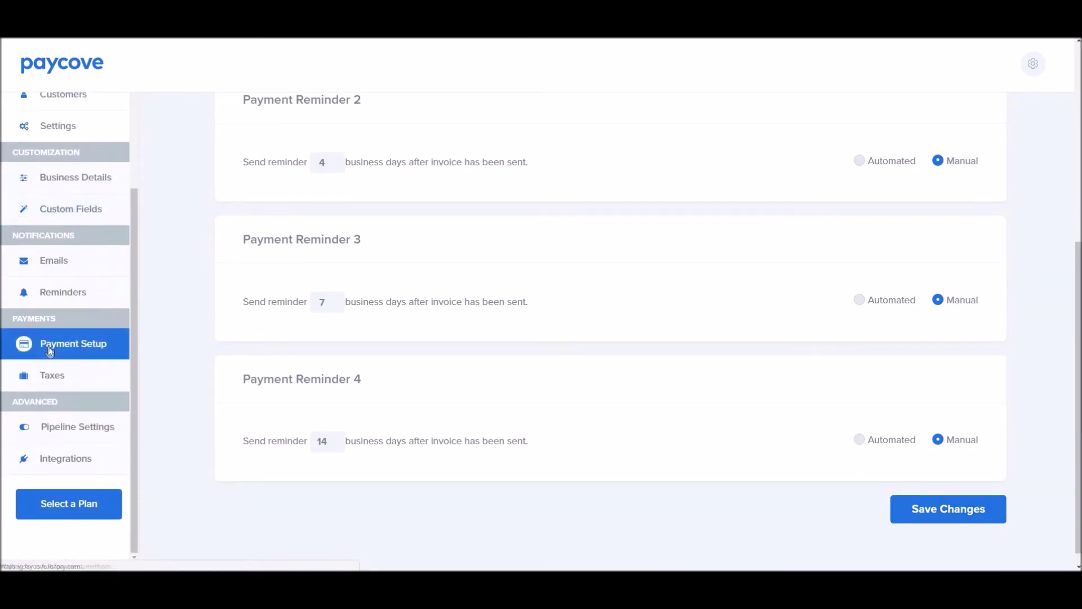
pyautogui.click(47, 348)
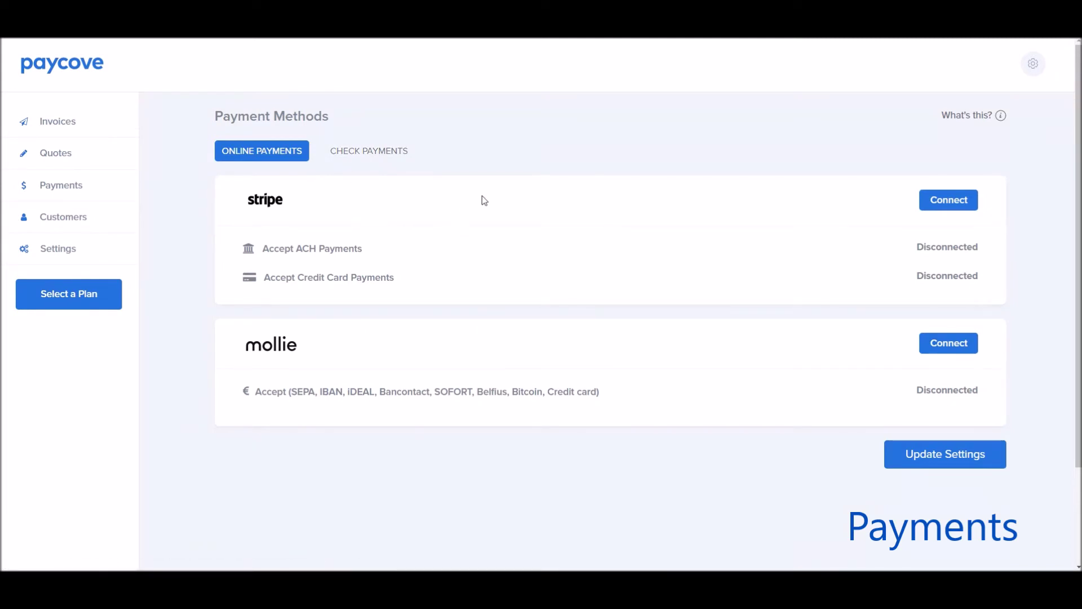
# Show the Check Payments settings, then go to the tax configuration settings page
pyautogui.click(377, 151)
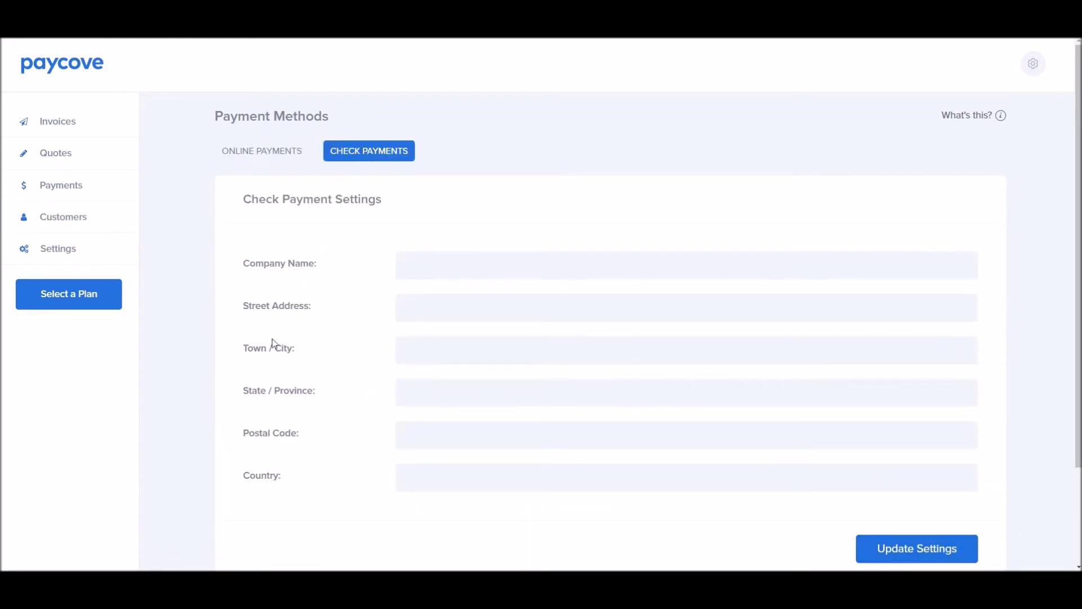
pyautogui.click(81, 256)
pyautogui.scroll(-2, 87, 325)
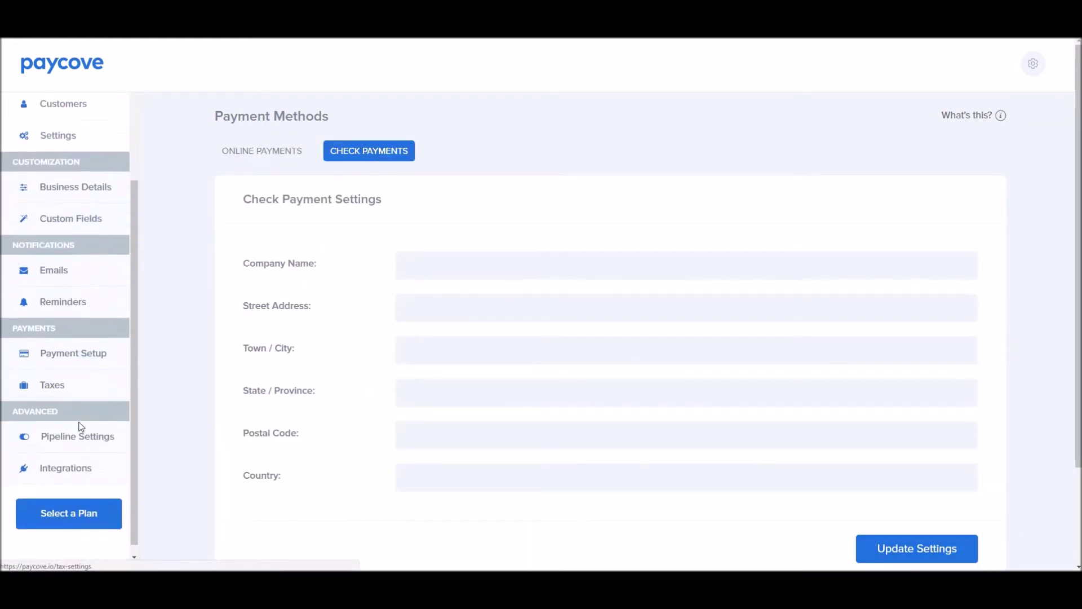
pyautogui.click(56, 379)
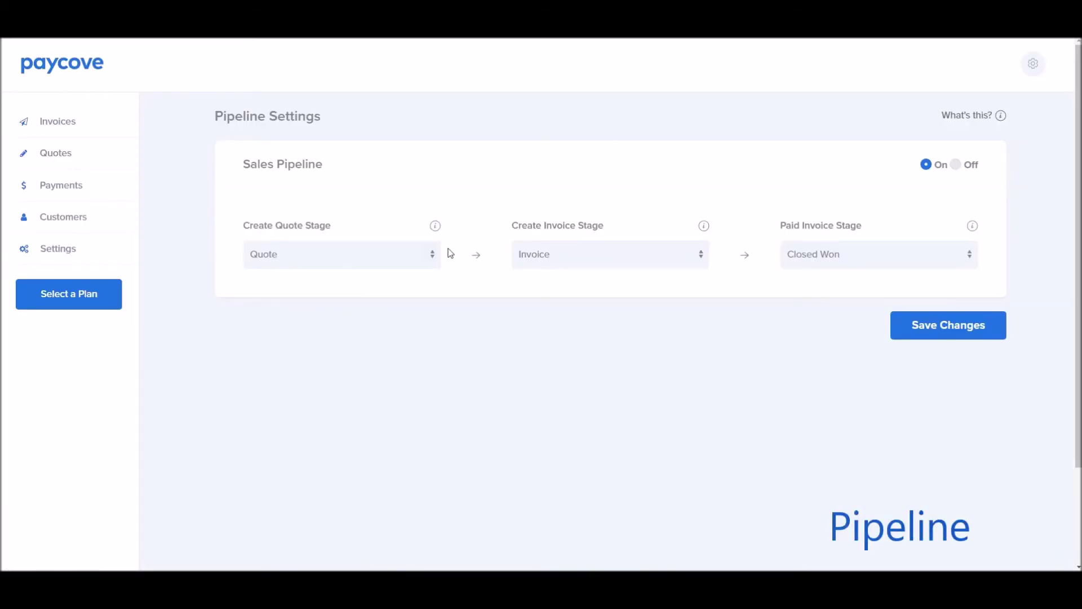
# Check the Create Quote Stage options and leave it set to Quote
pyautogui.click(434, 257)
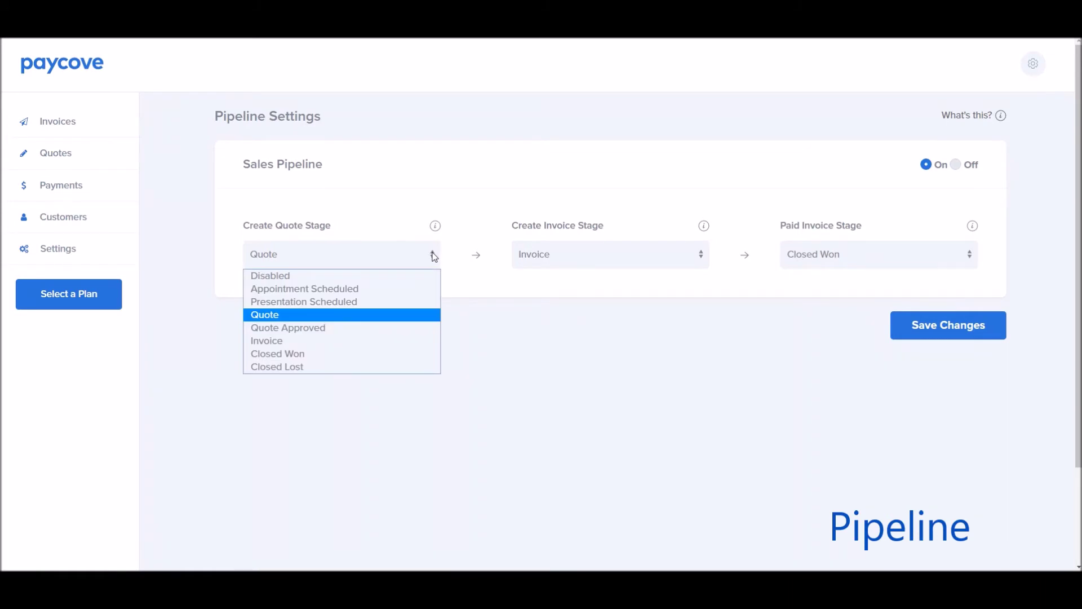
pyautogui.click(435, 256)
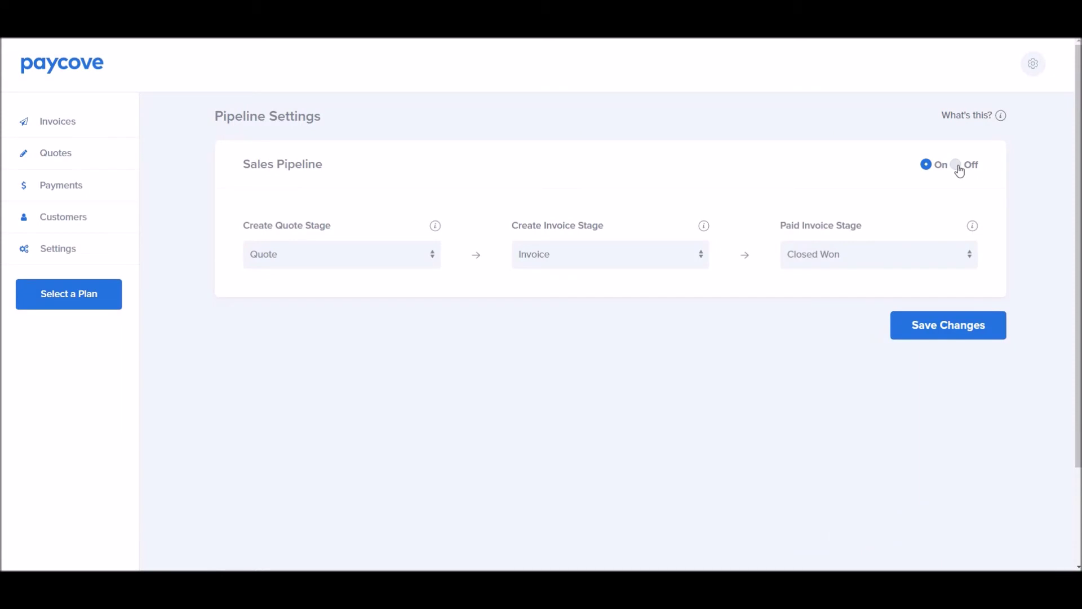
# Scroll through the accounting and payment integration cards under Settings
pyautogui.click(102, 244)
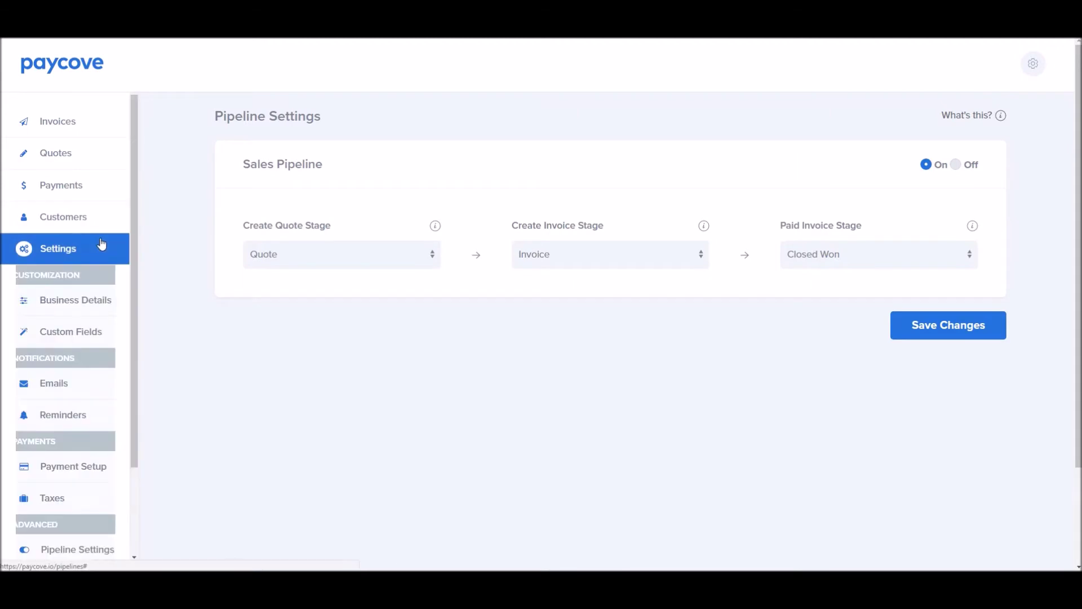
pyautogui.scroll(-2, 90, 350)
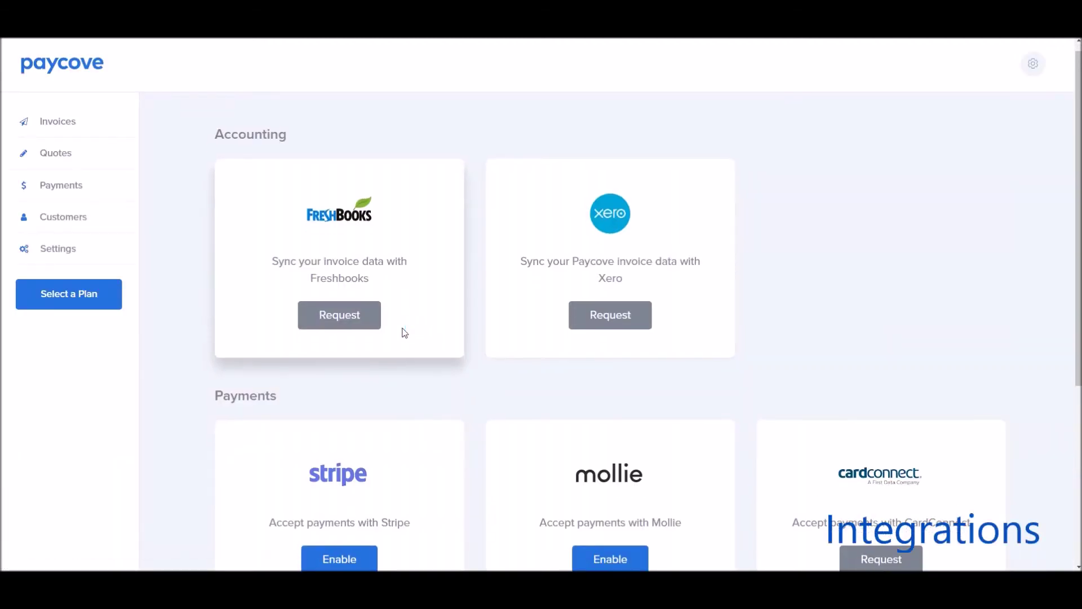
pyautogui.scroll(-5, 404, 332)
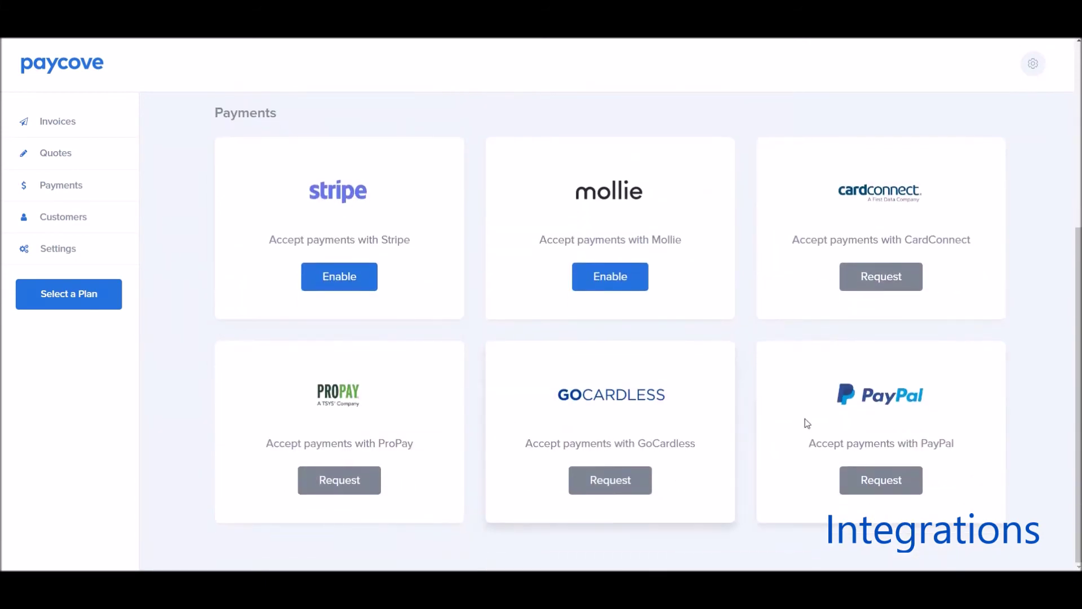
pyautogui.scroll(4, 399, 404)
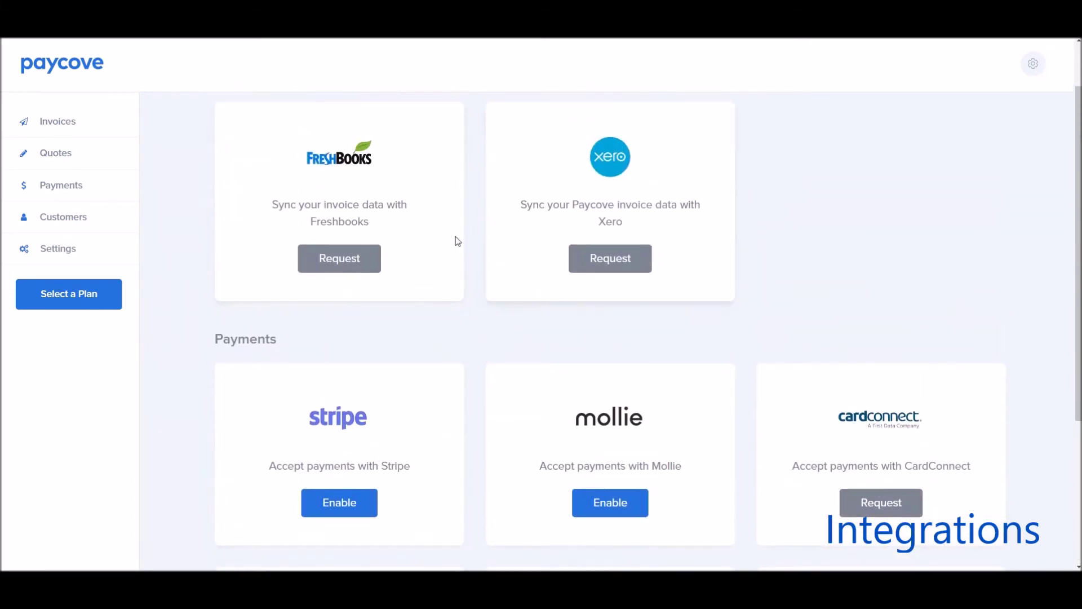
pyautogui.scroll(1, 457, 241)
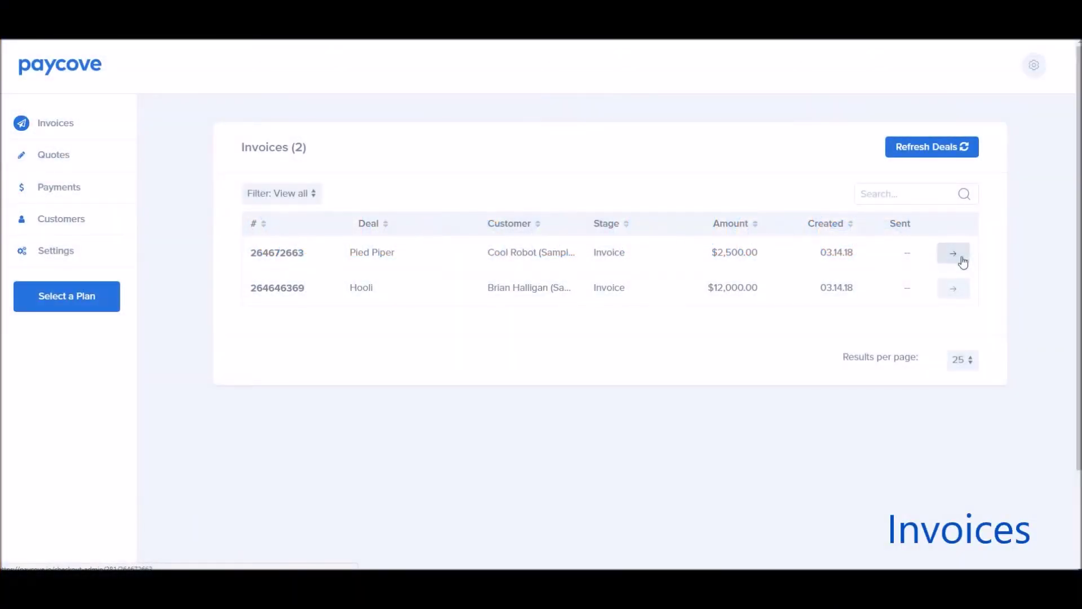
# Open the $2,500.00 Pied Piper invoice and scroll through its details, products and total
pyautogui.click(962, 260)
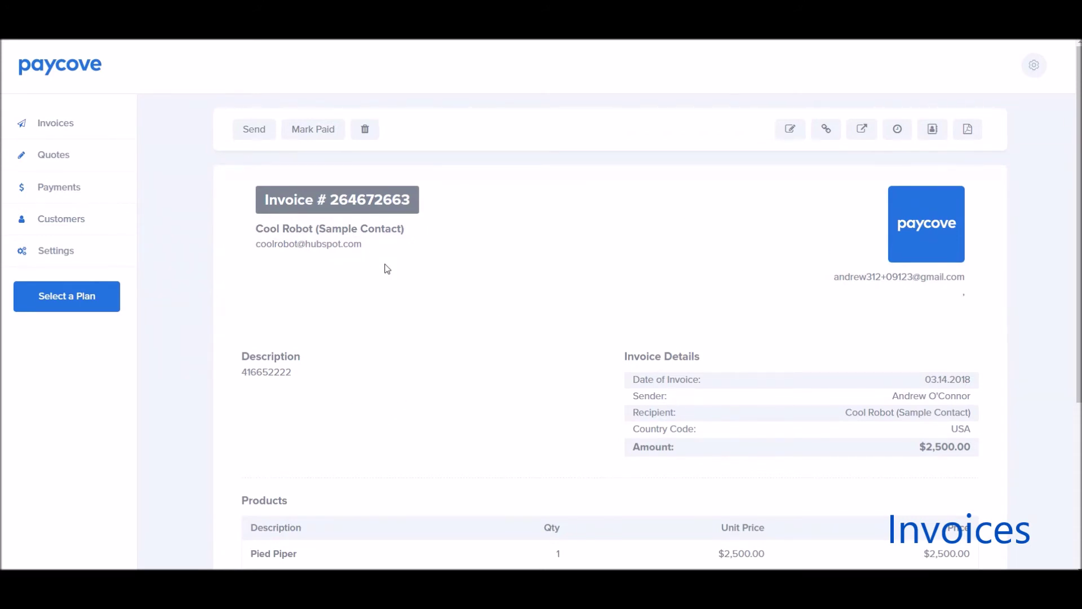
pyautogui.scroll(-2, 407, 332)
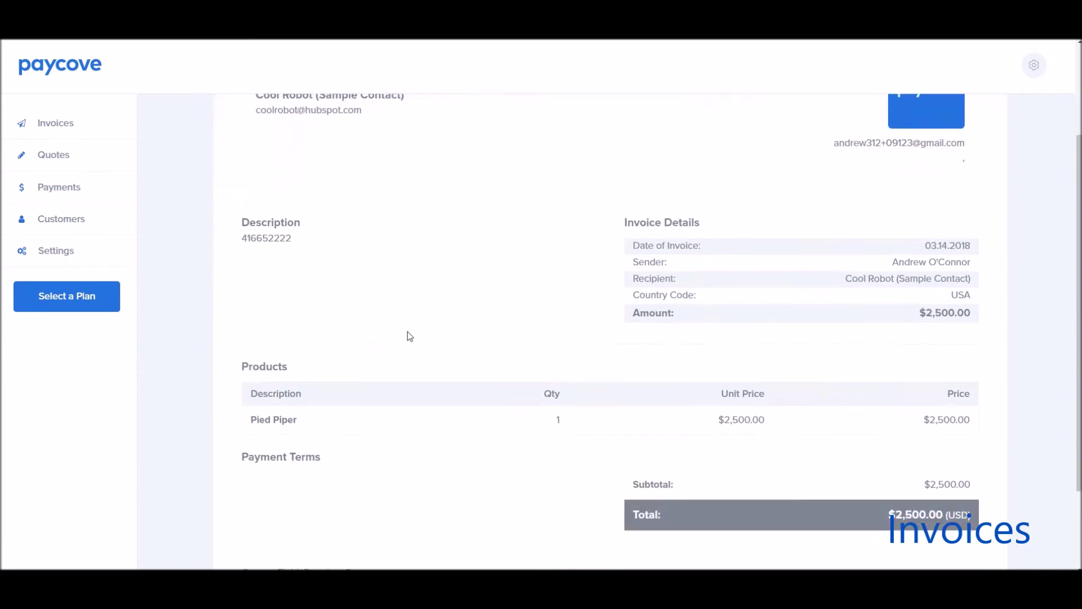
pyautogui.scroll(-2, 406, 334)
pyautogui.scroll(5, 407, 333)
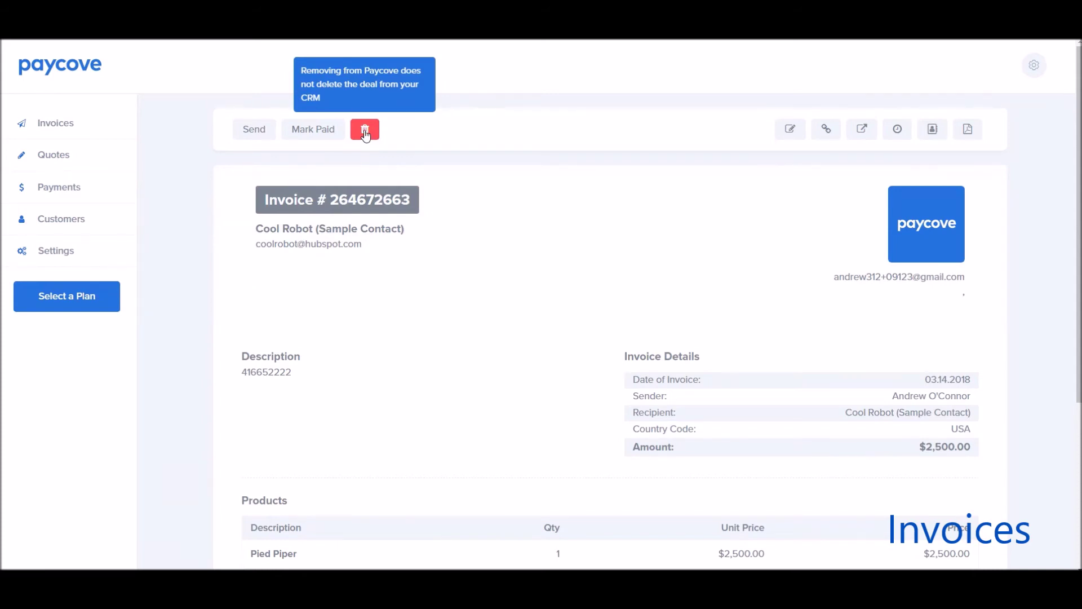
# Open Edit Invoice and review its fields, including custom invoice number, Notes and Payment terms
pyautogui.click(783, 133)
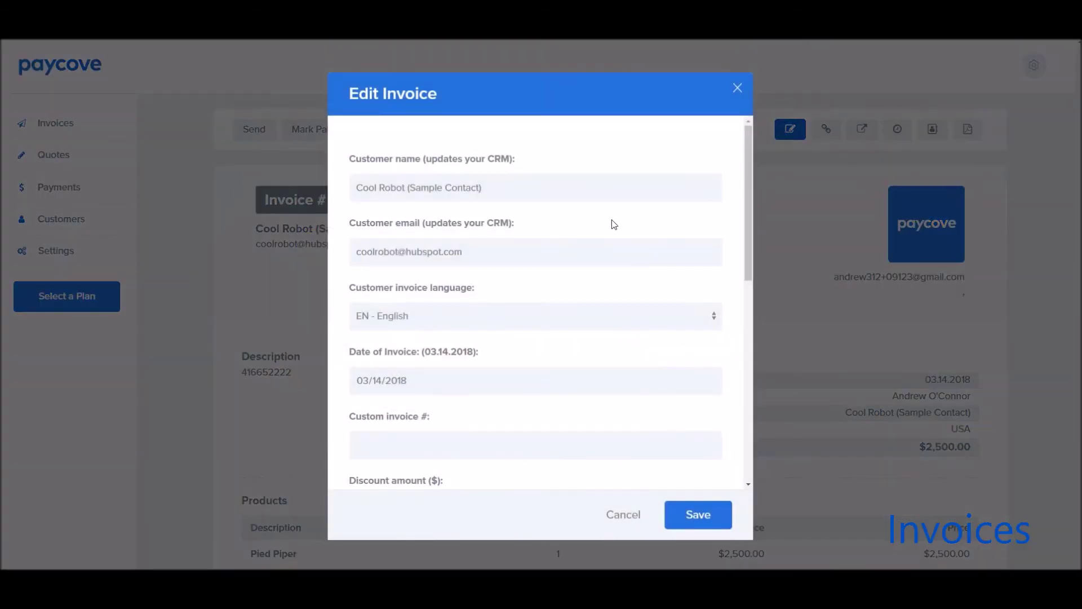
pyautogui.scroll(-3, 515, 318)
pyautogui.click(467, 266)
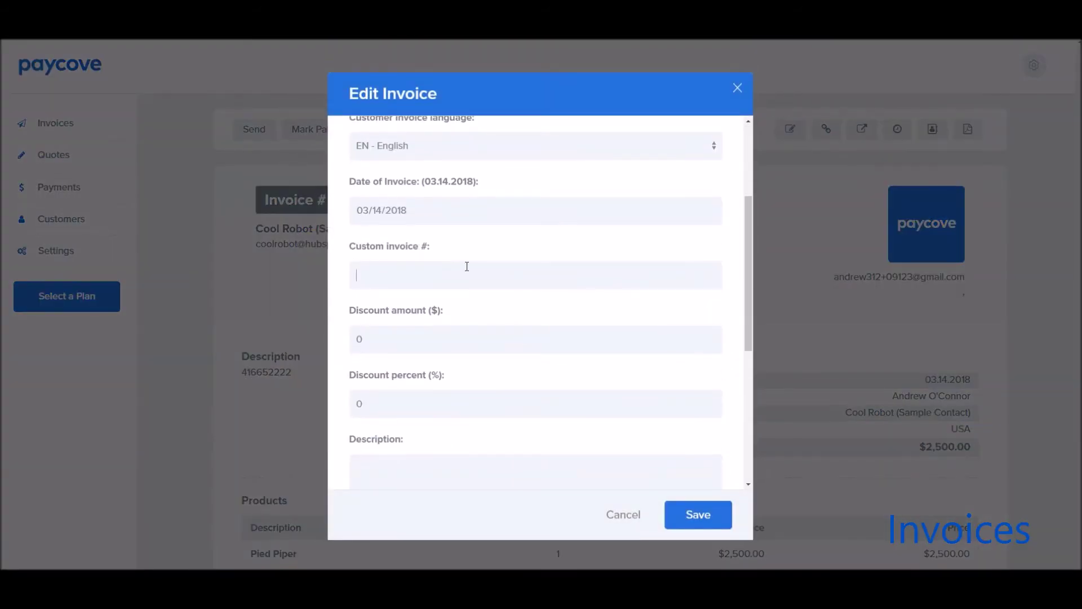
pyautogui.scroll(-3, 467, 266)
pyautogui.scroll(1, 466, 266)
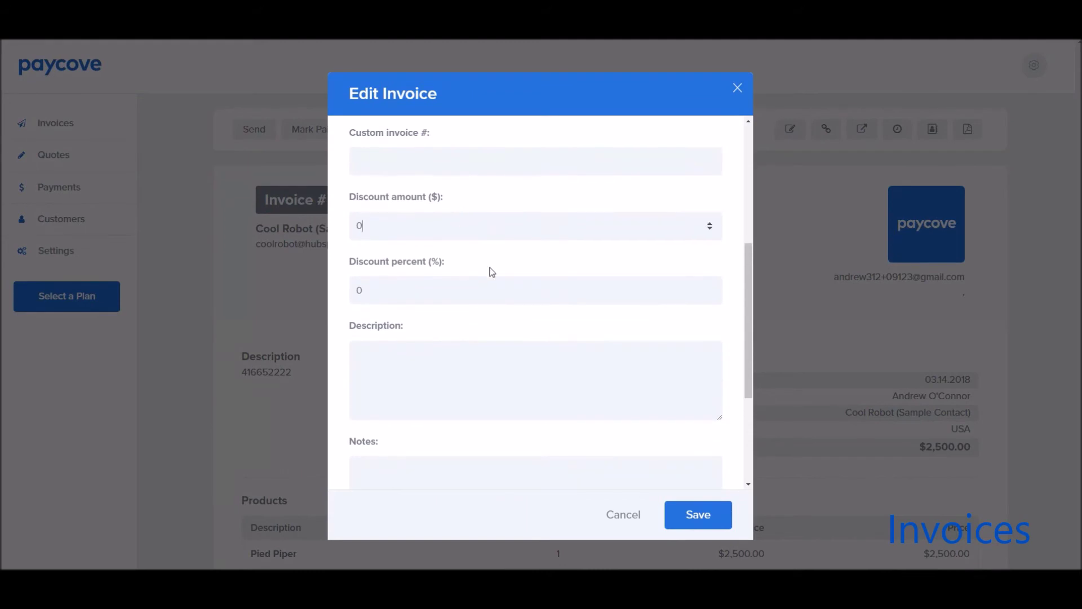
pyautogui.scroll(-2, 493, 278)
pyautogui.scroll(-2, 488, 384)
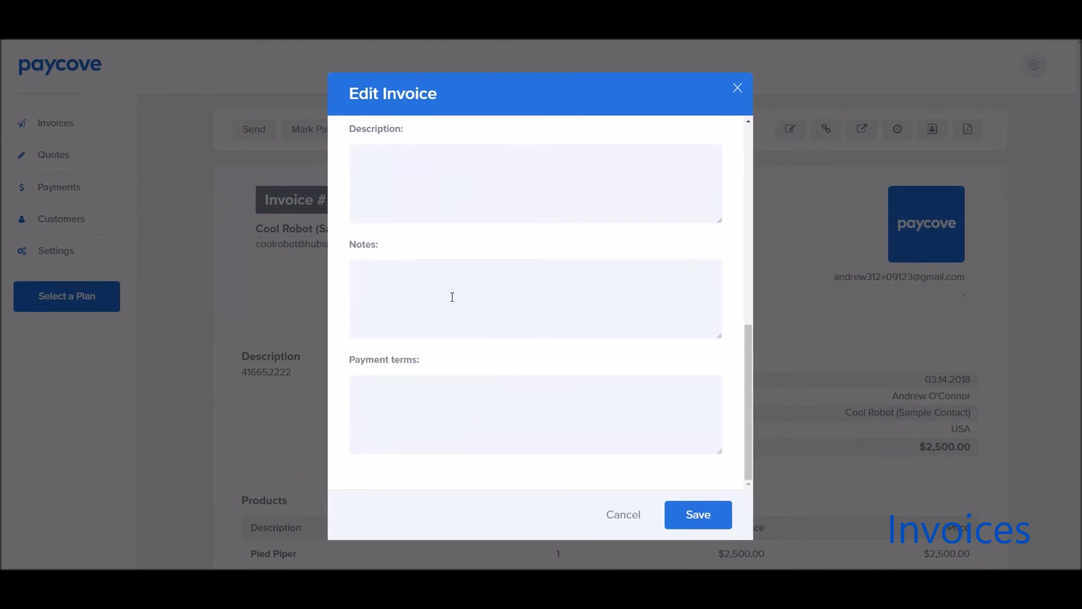
pyautogui.scroll(4, 478, 282)
pyautogui.scroll(-2, 472, 293)
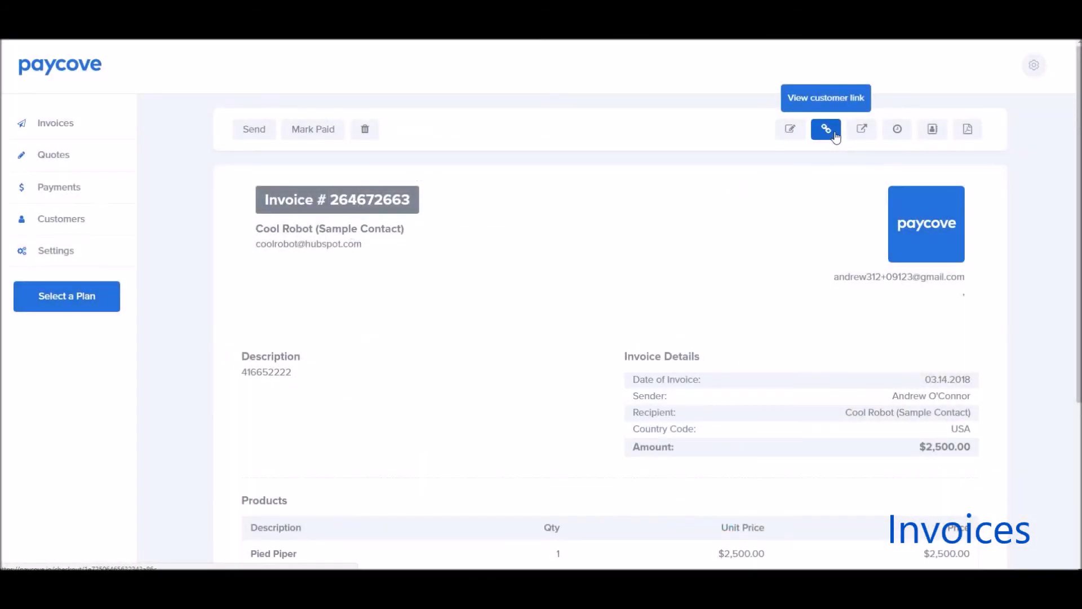
pyautogui.click(826, 130)
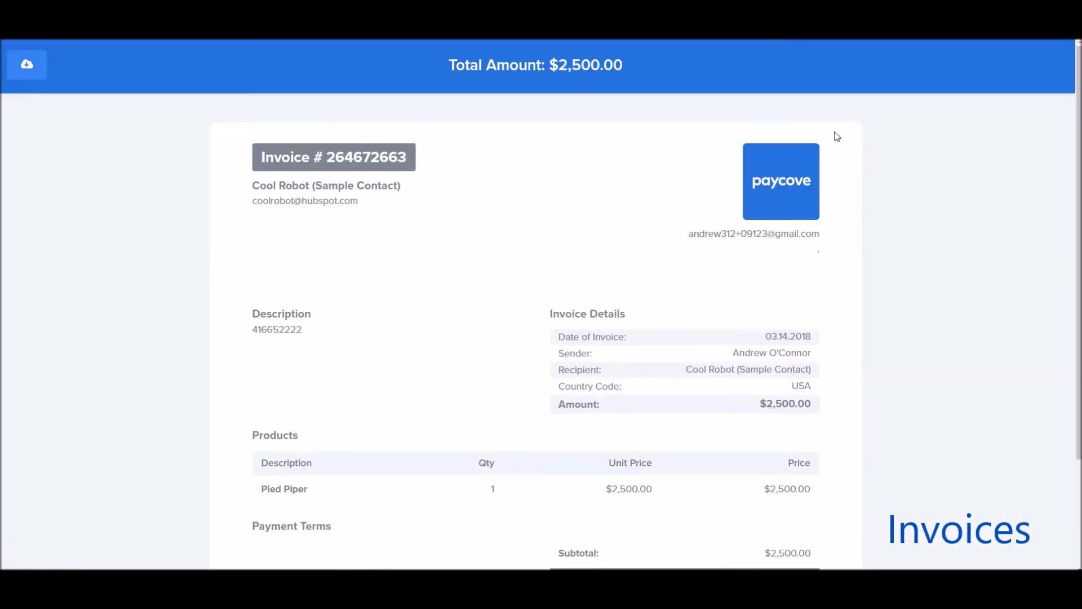
pyautogui.scroll(-2, 496, 348)
pyautogui.scroll(2, 495, 345)
pyautogui.scroll(-2, 495, 345)
pyautogui.scroll(2, 494, 344)
pyautogui.scroll(-2, 495, 346)
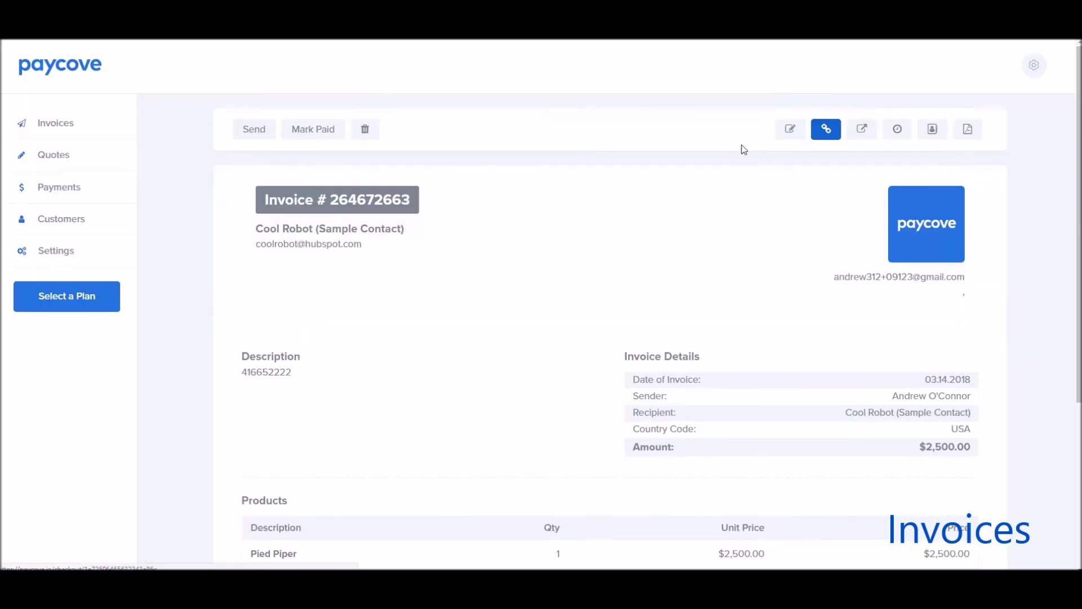
pyautogui.click(855, 131)
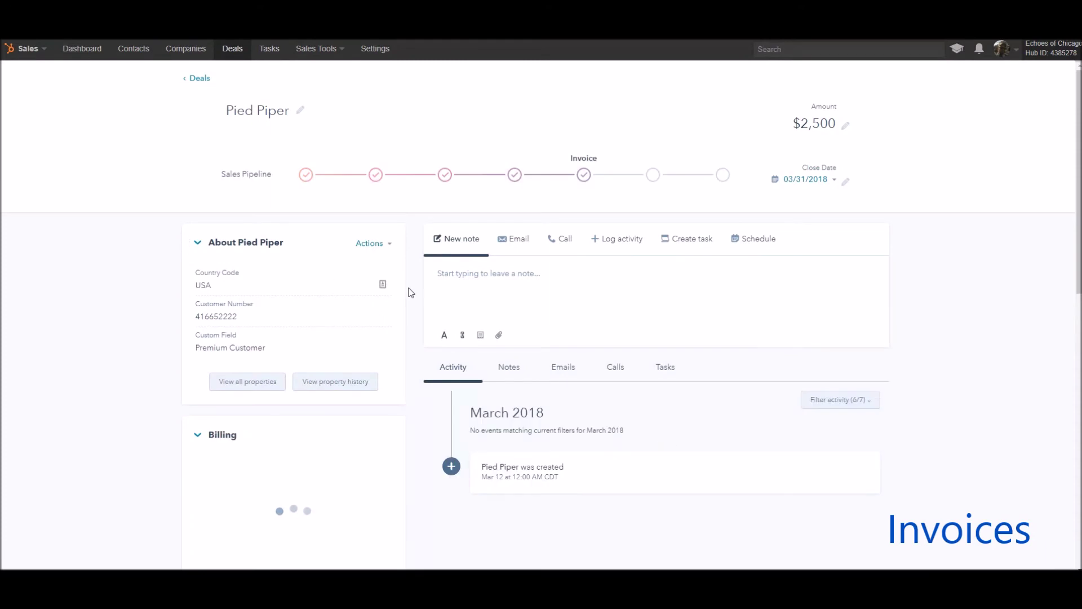
pyautogui.scroll(-1, 411, 293)
pyautogui.moveTo(482, 413); pyautogui.dragTo(658, 413)
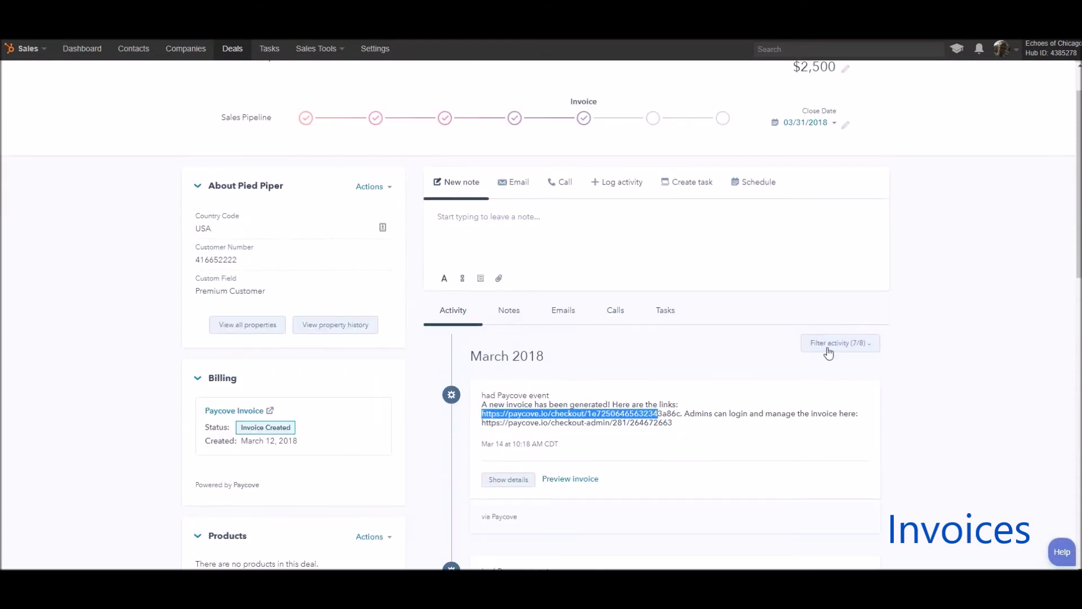
pyautogui.click(681, 411)
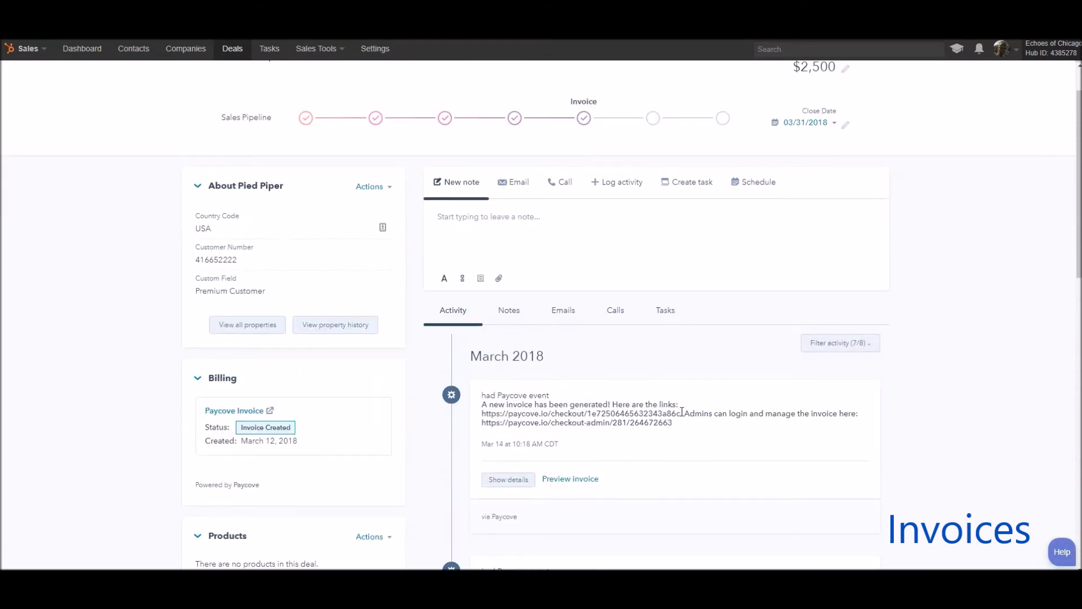
pyautogui.scroll(1, 565, 275)
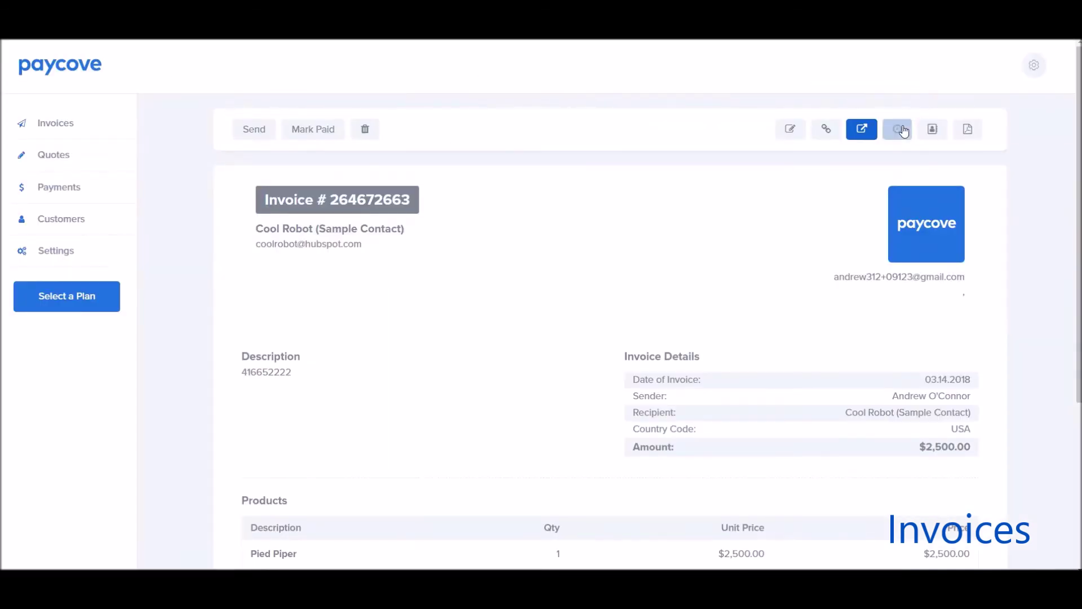
pyautogui.click(902, 131)
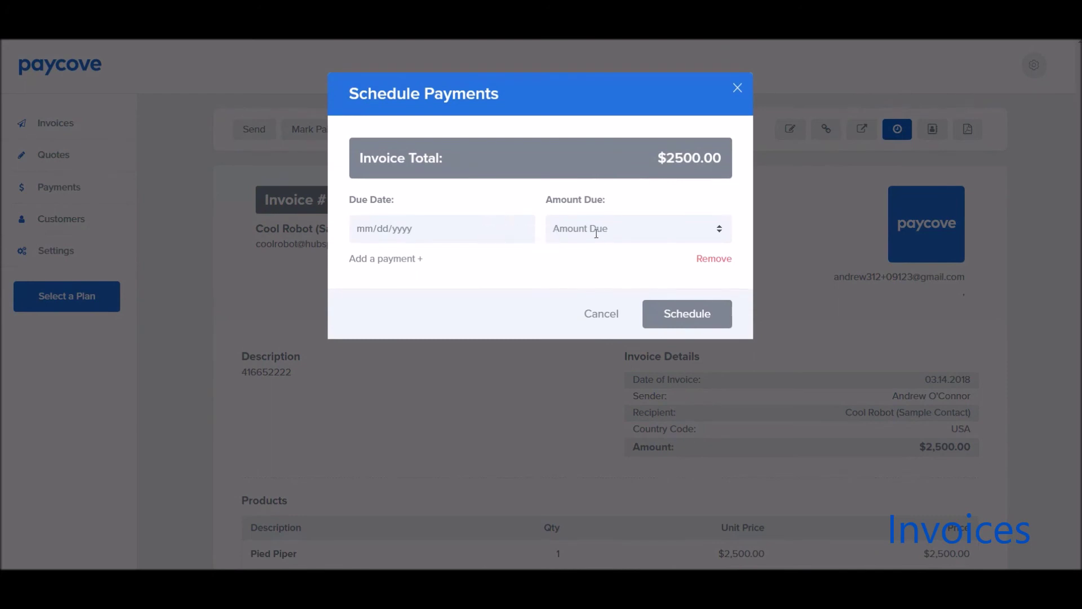
pyautogui.click(453, 228)
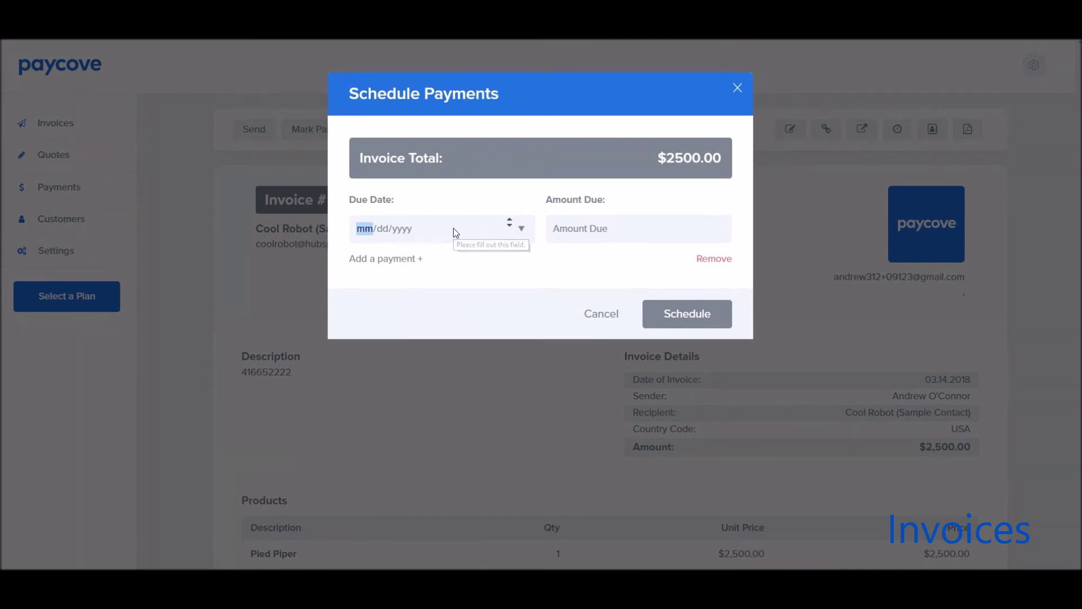
pyautogui.click(733, 95)
pyautogui.click(733, 95)
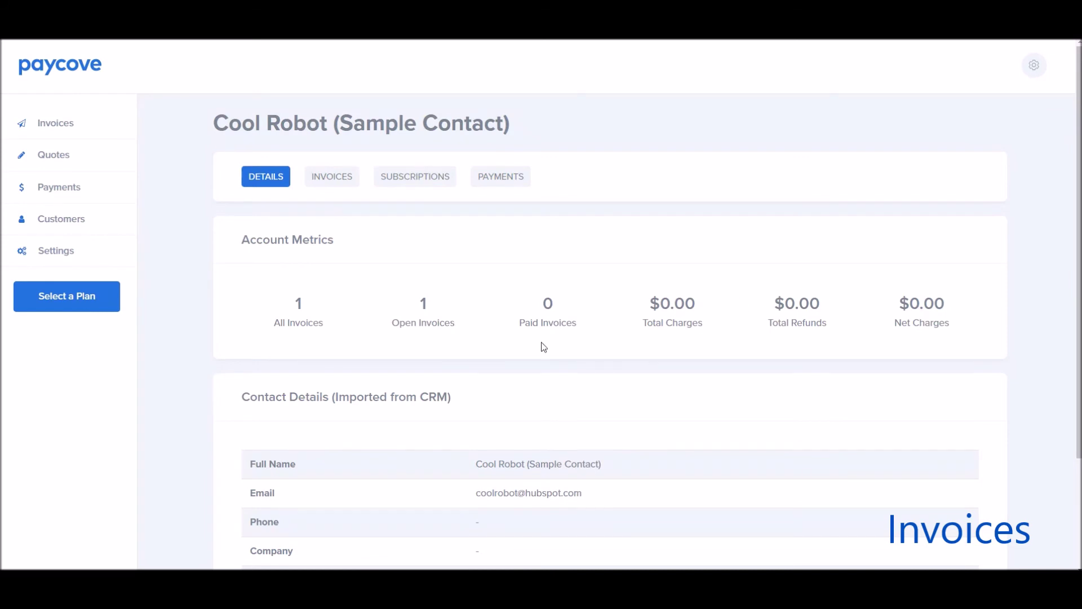
pyautogui.scroll(-3, 545, 347)
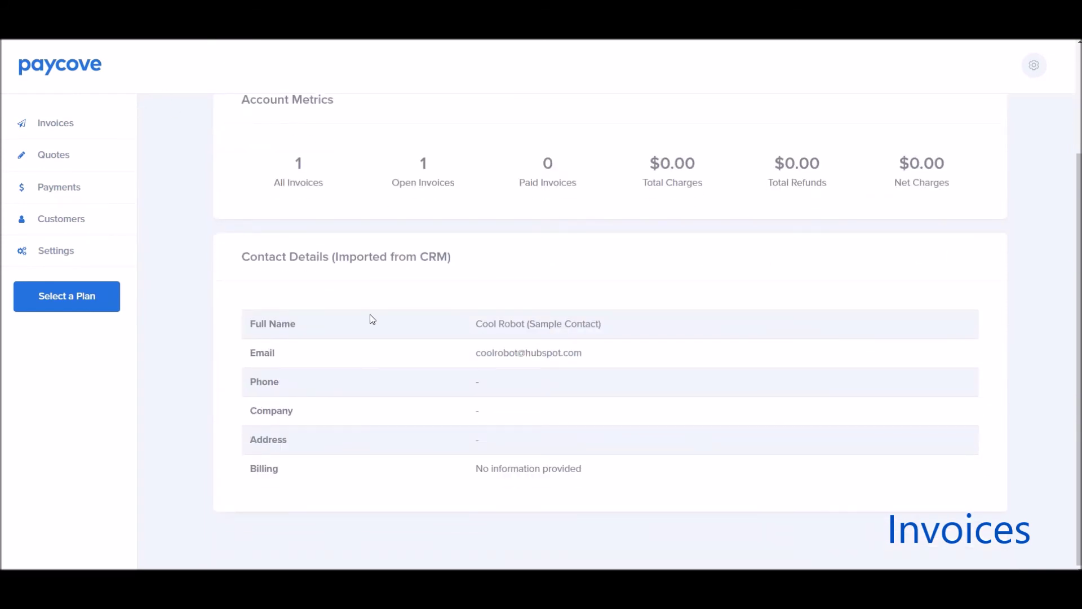
pyautogui.scroll(3, 329, 275)
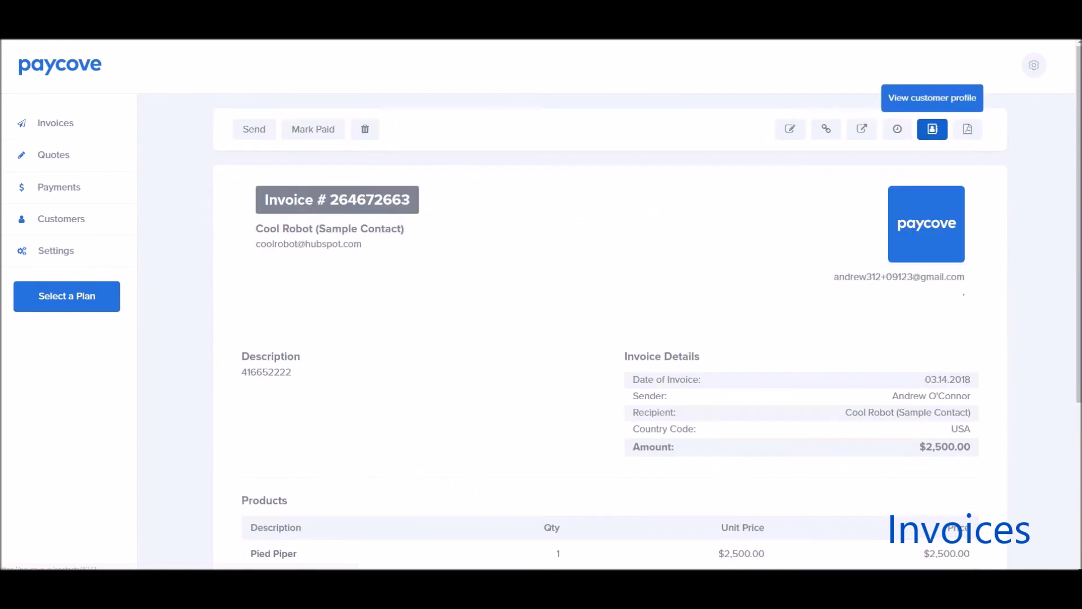
pyautogui.click(969, 137)
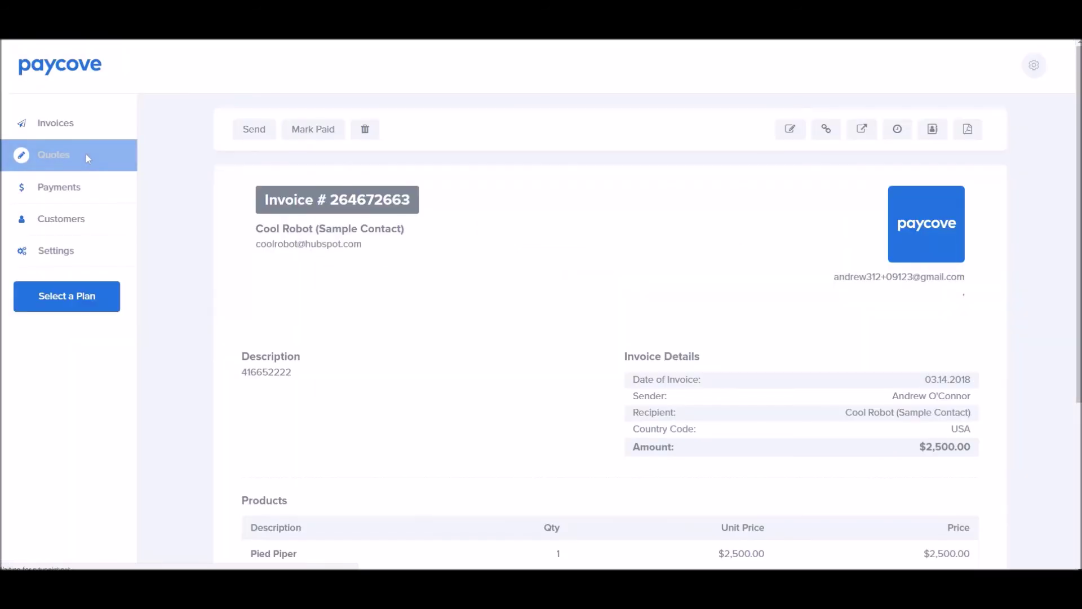
# Go to the Quotes list showing the $1,500.00 Dunder Mifflin quote
pyautogui.click(85, 154)
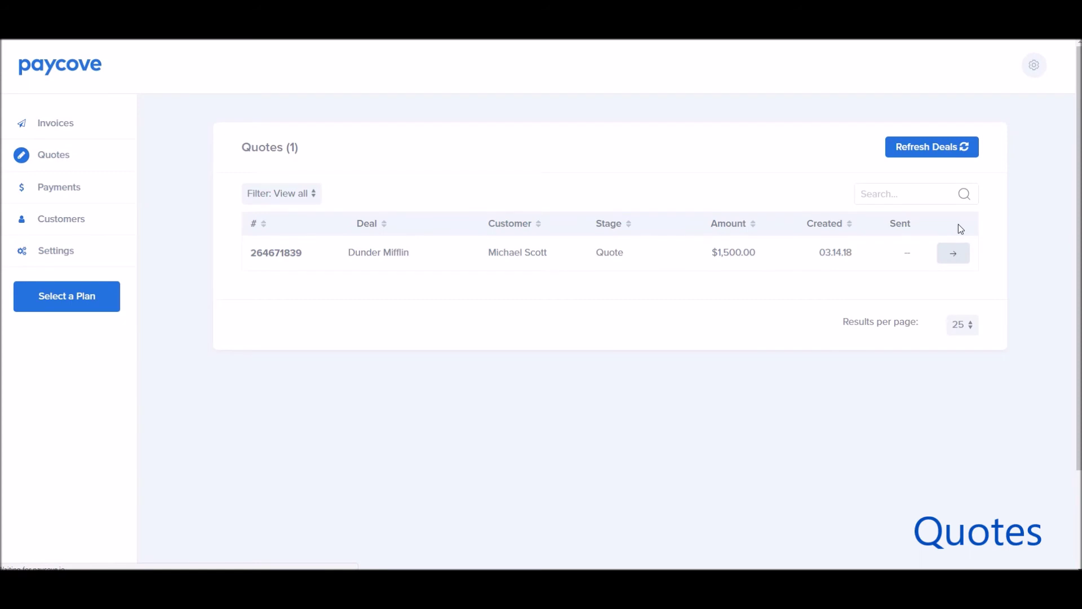
# Accept the $1,500.00 Dunder Mifflin quote, then view the HubSpot deals board
pyautogui.click(955, 252)
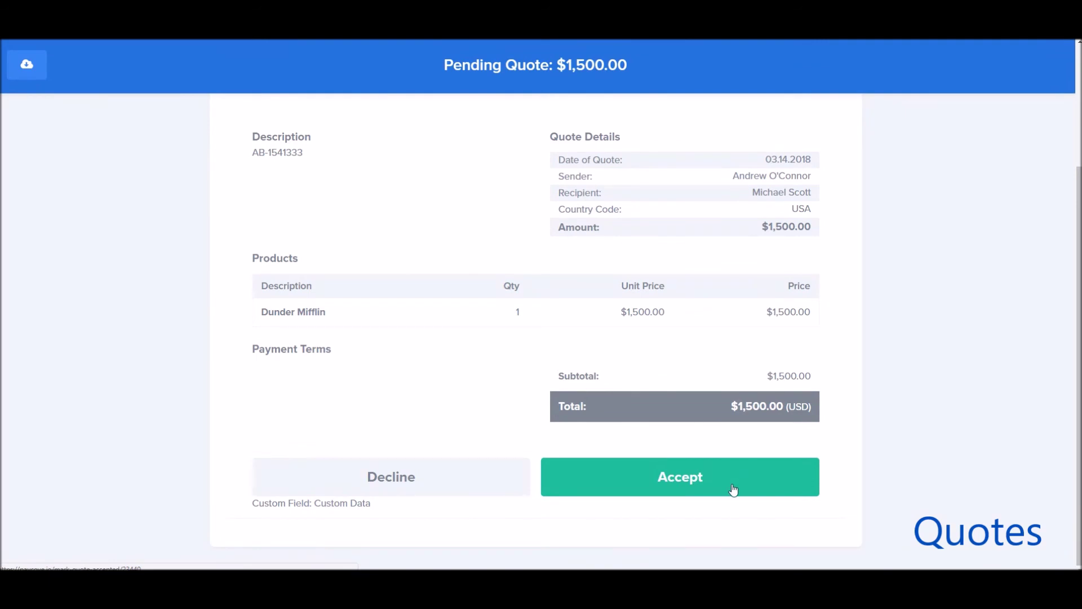
pyautogui.click(732, 488)
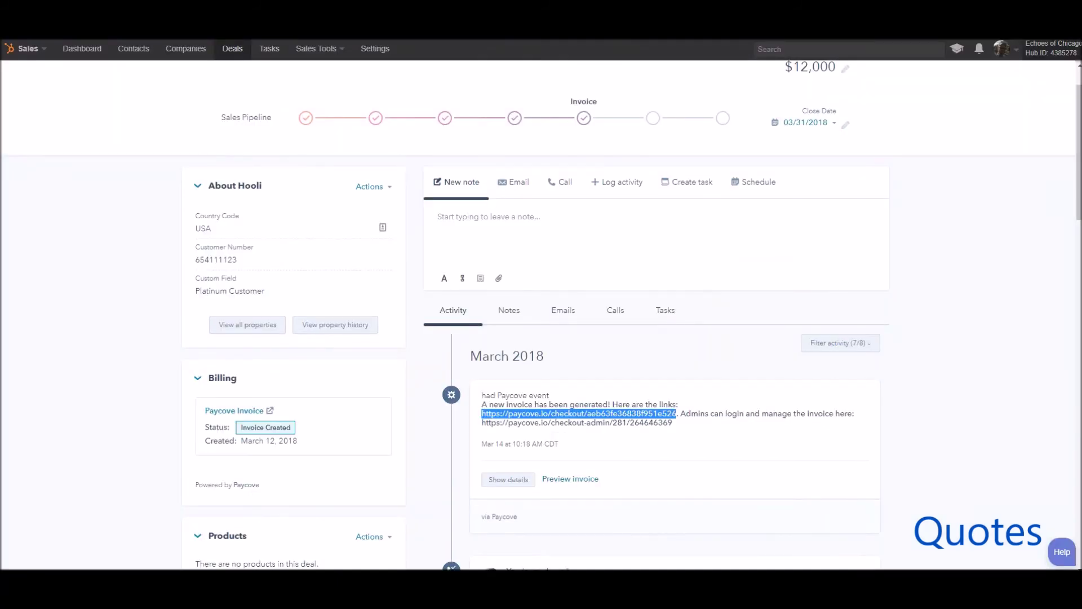
pyautogui.click(234, 52)
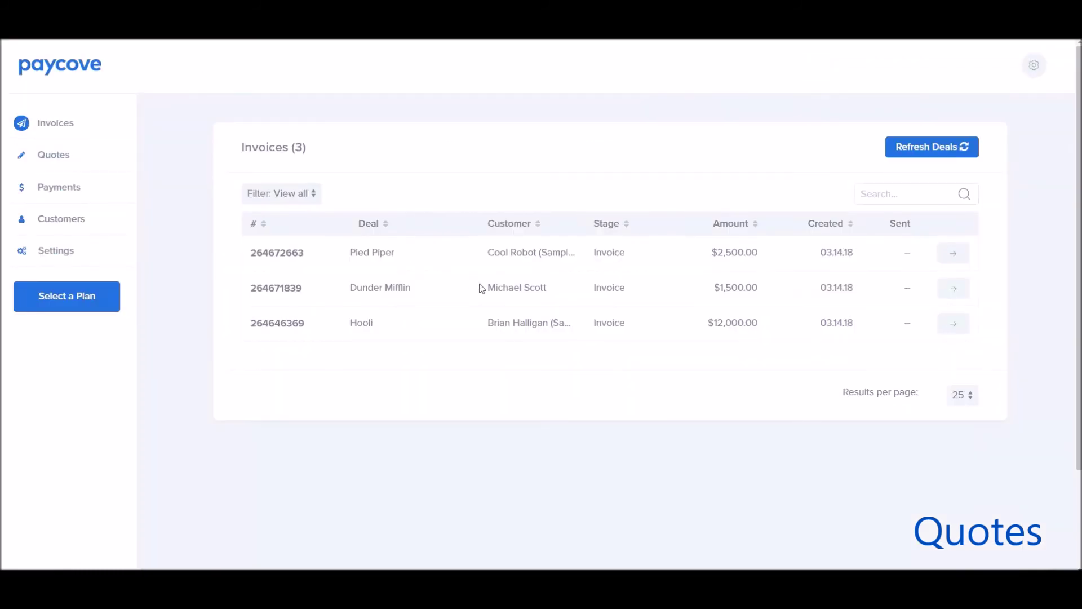
# View the new $1,500.00 Dunder Mifflin invoice, then leave it via the sidebar
pyautogui.click(952, 286)
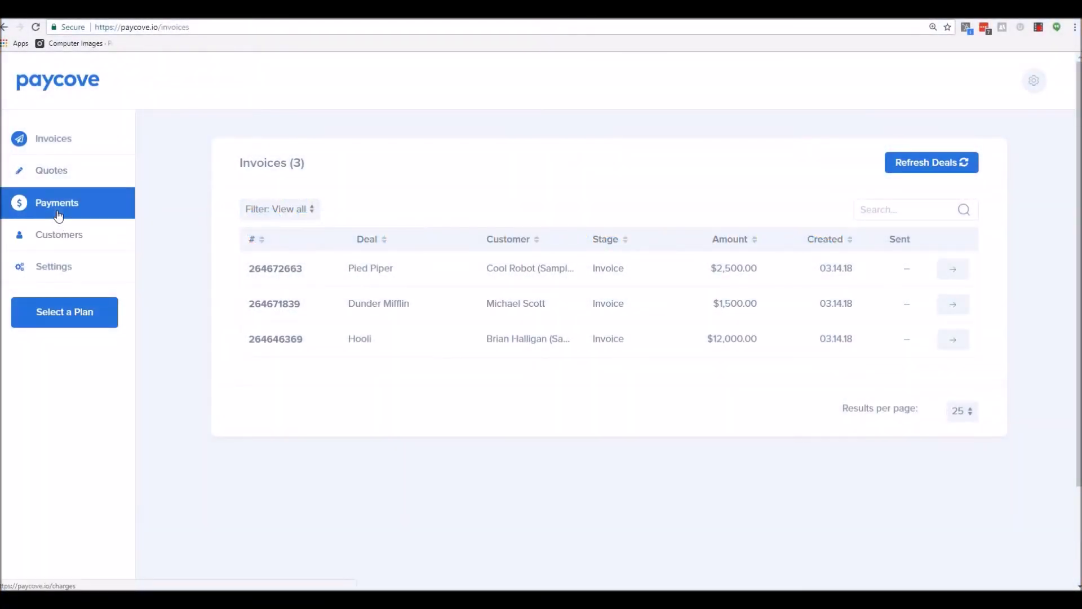
pyautogui.click(19, 186)
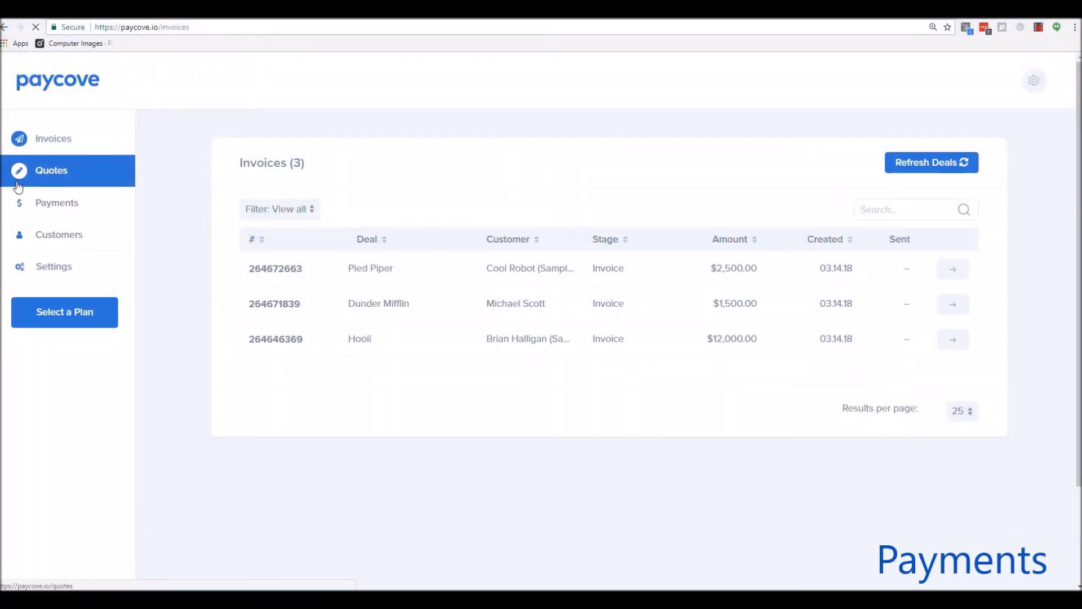
# Review the empty Payments overview, then go to the Customers list
pyautogui.click(35, 211)
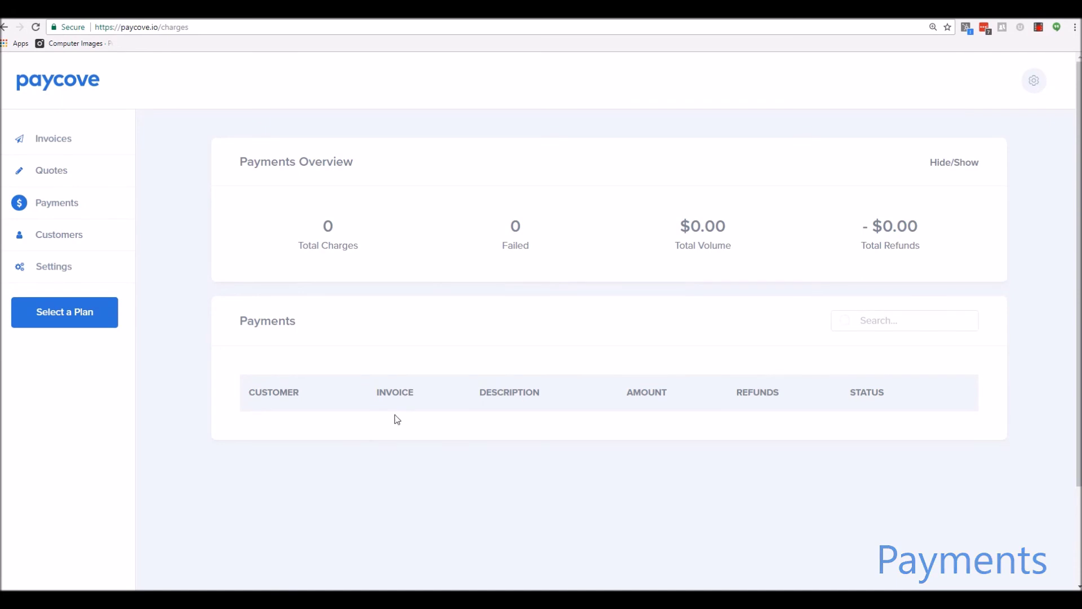
pyautogui.click(19, 241)
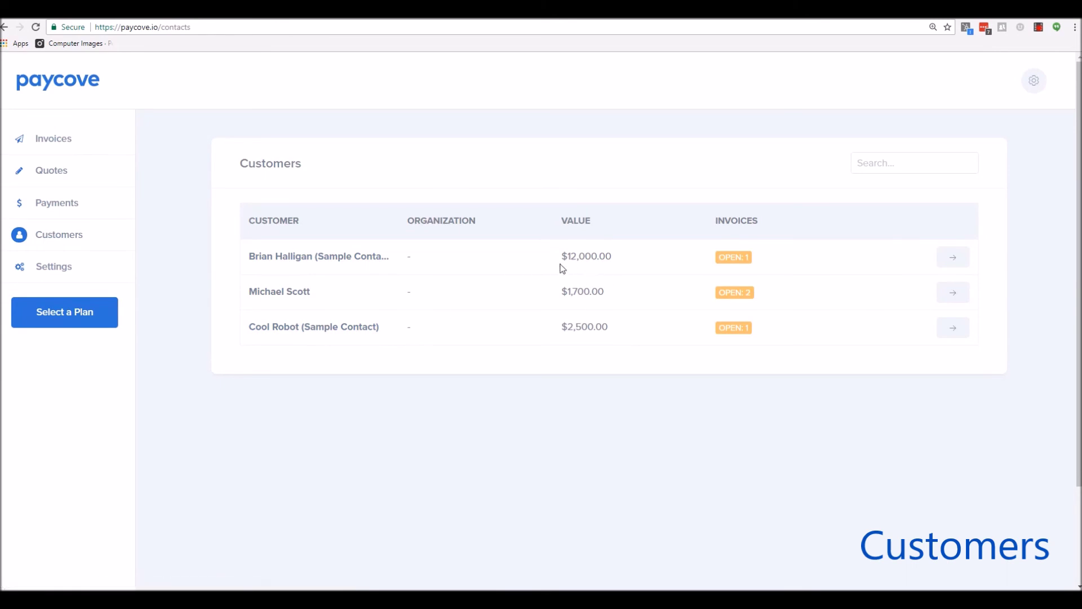
# Open the first customer's profile and look over its Invoices and Details tabs
pyautogui.click(948, 258)
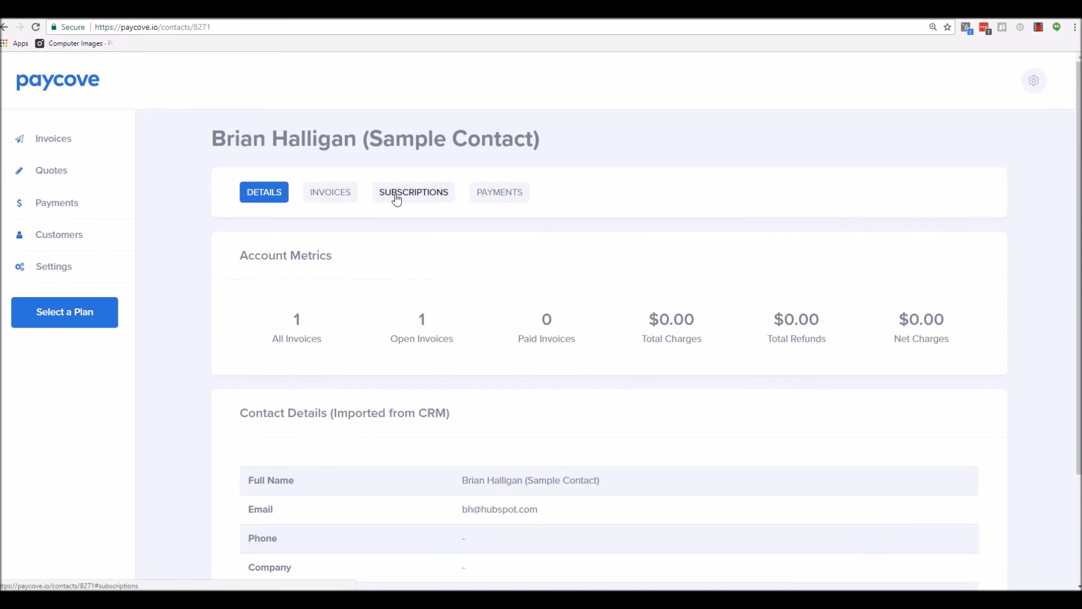
pyautogui.click(324, 198)
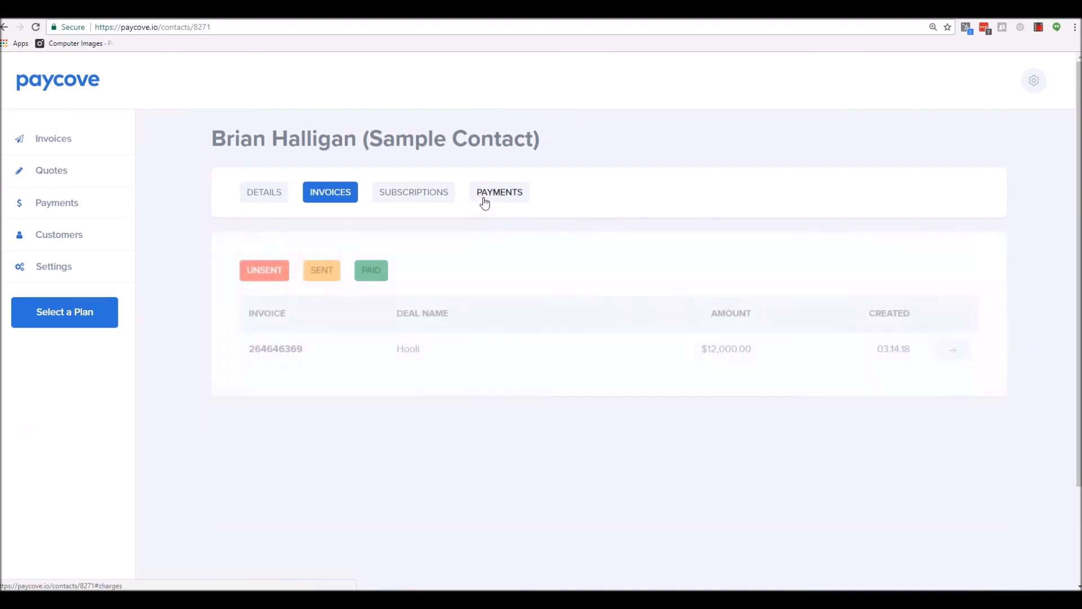
pyautogui.click(248, 193)
pyautogui.scroll(-3, 424, 391)
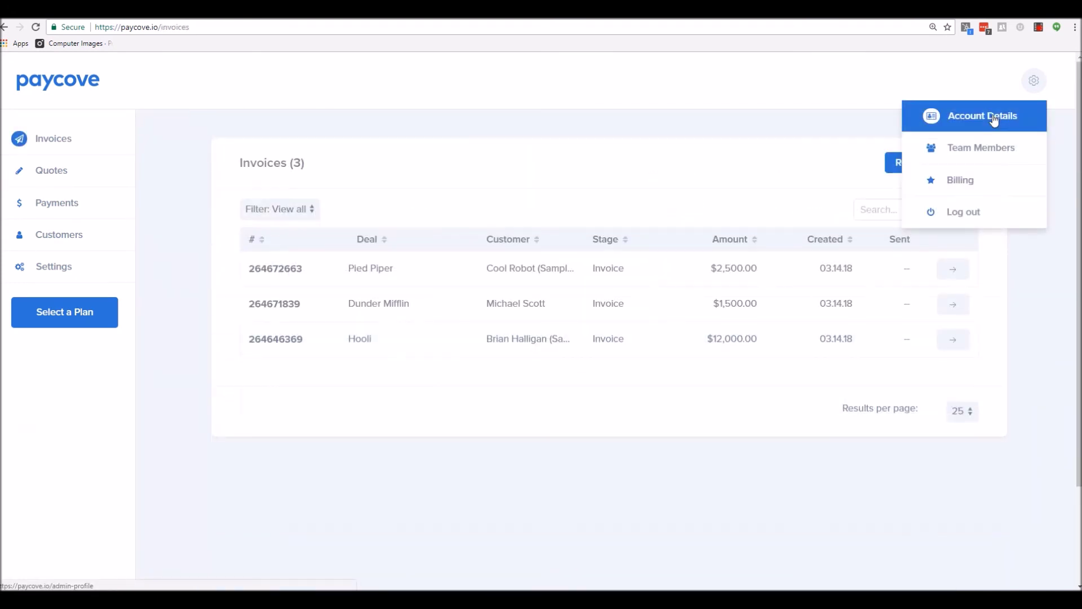
# Go to the Users team page through the account settings menu
pyautogui.click(993, 117)
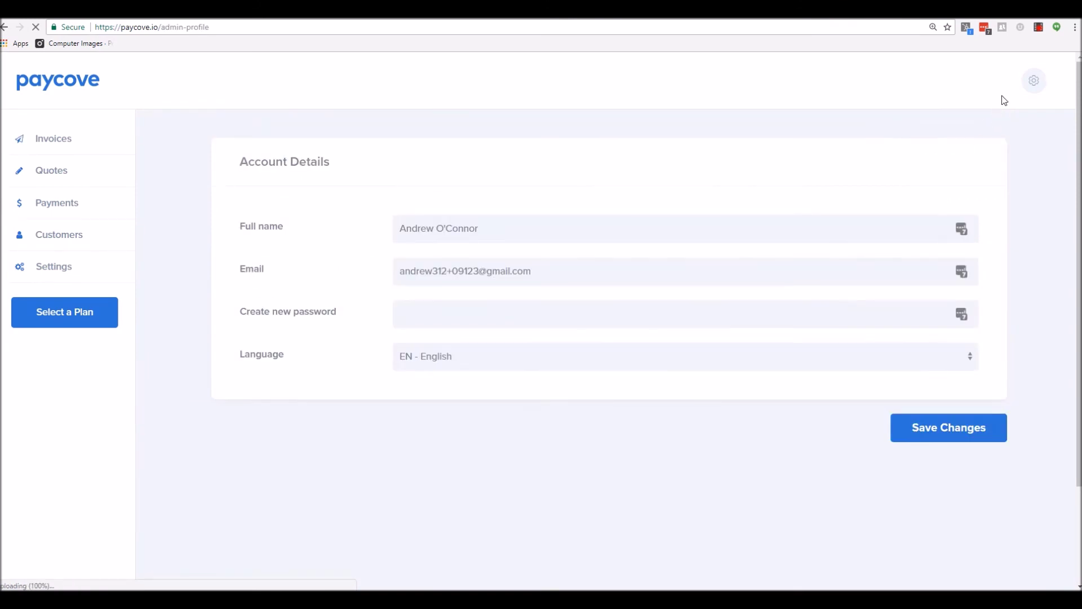
pyautogui.click(1042, 93)
pyautogui.click(1015, 149)
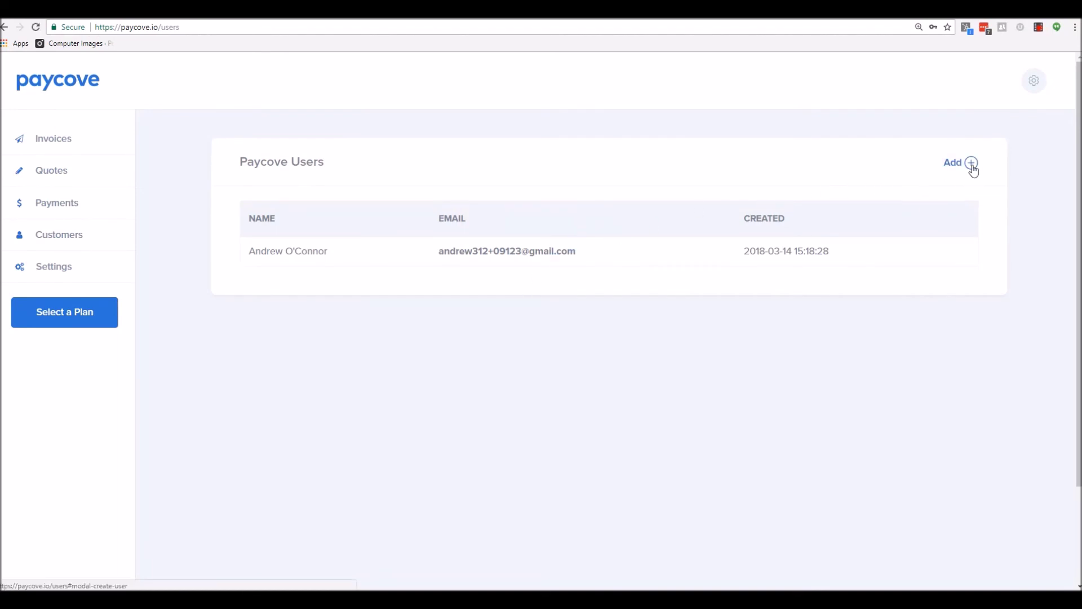
# Open the Add a Paycove user form and close it without adding anyone, leaving one team member
pyautogui.click(972, 164)
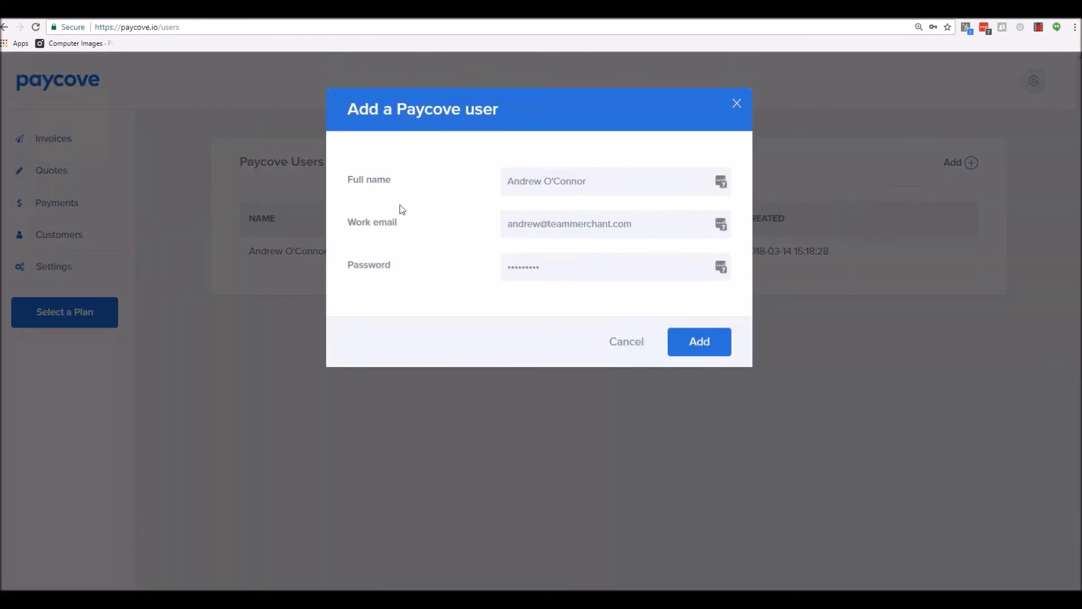
pyautogui.click(736, 103)
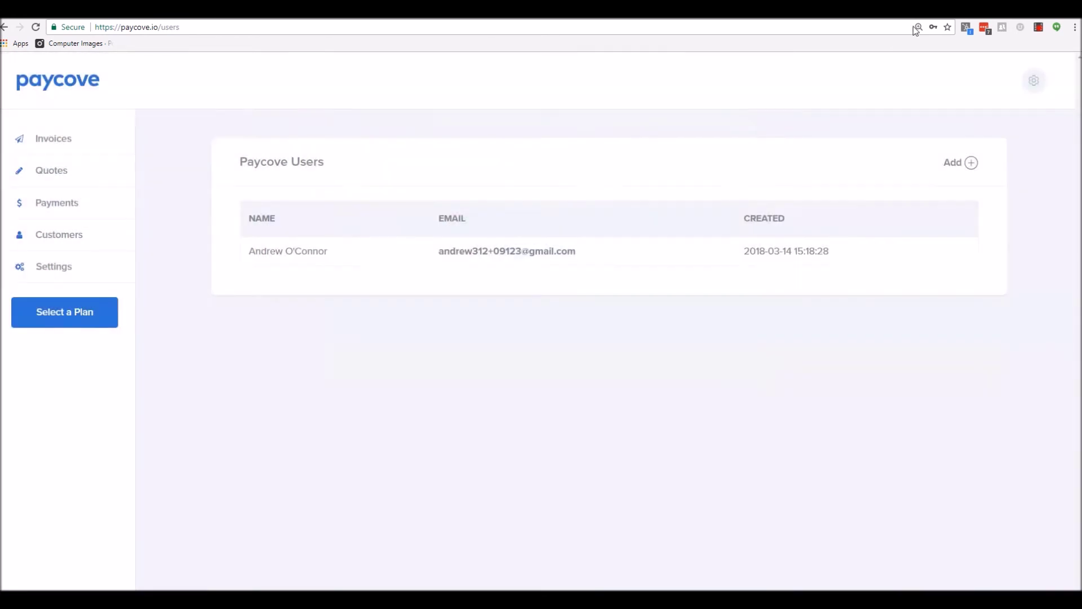